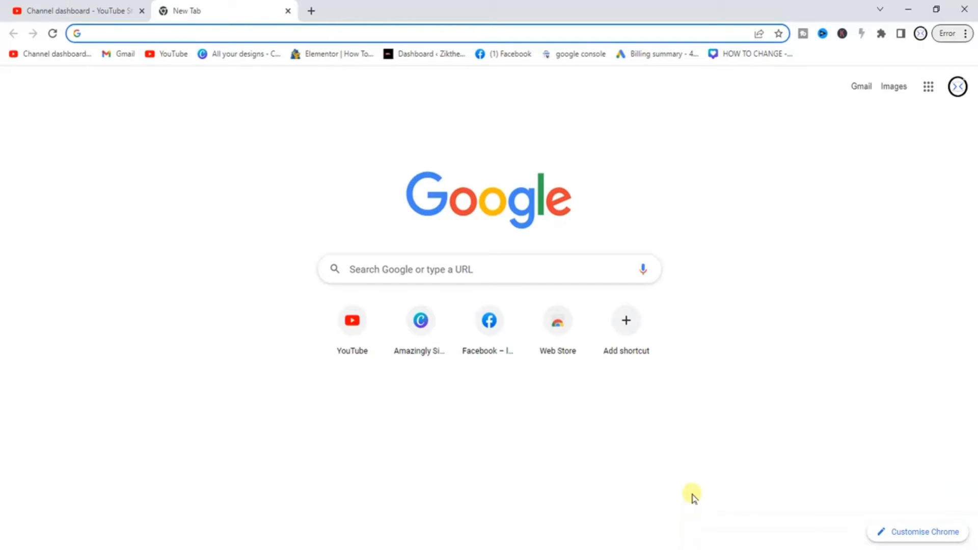
# Load tunecore.com in the new Chrome tab using the 'tun' address-bar suggestion
pyautogui.click(191, 36)
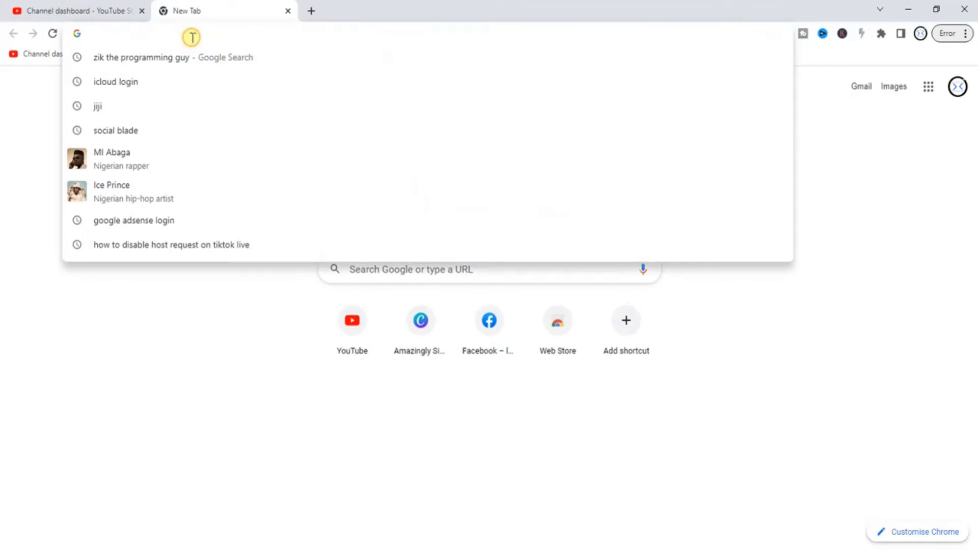
pyautogui.write('tun')
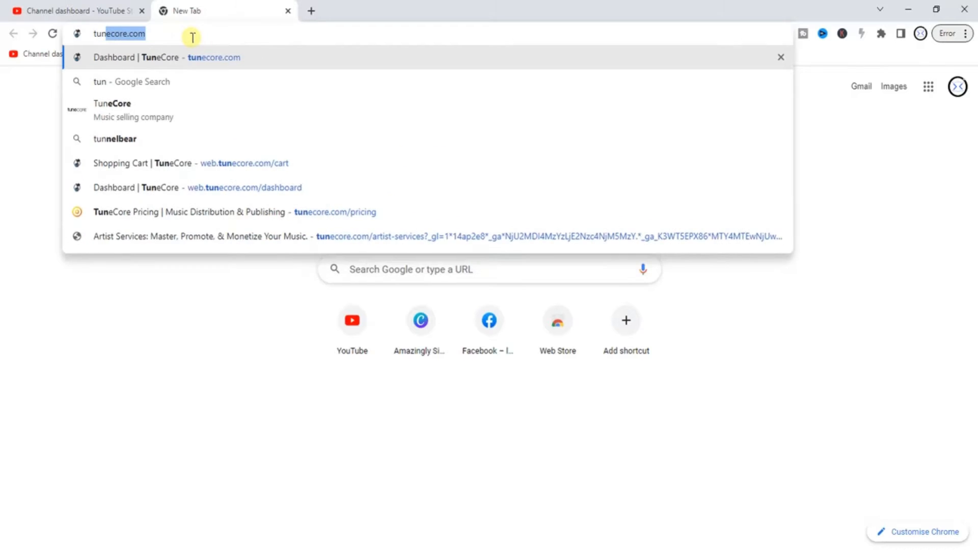
pyautogui.press('Return')
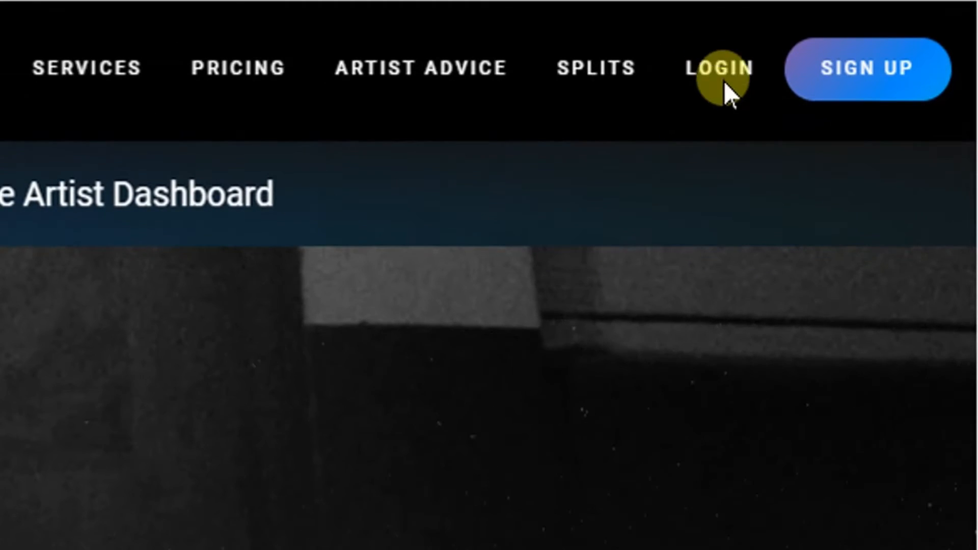
# Log in to TuneCore with the browser's saved account credentials
pyautogui.click(682, 71)
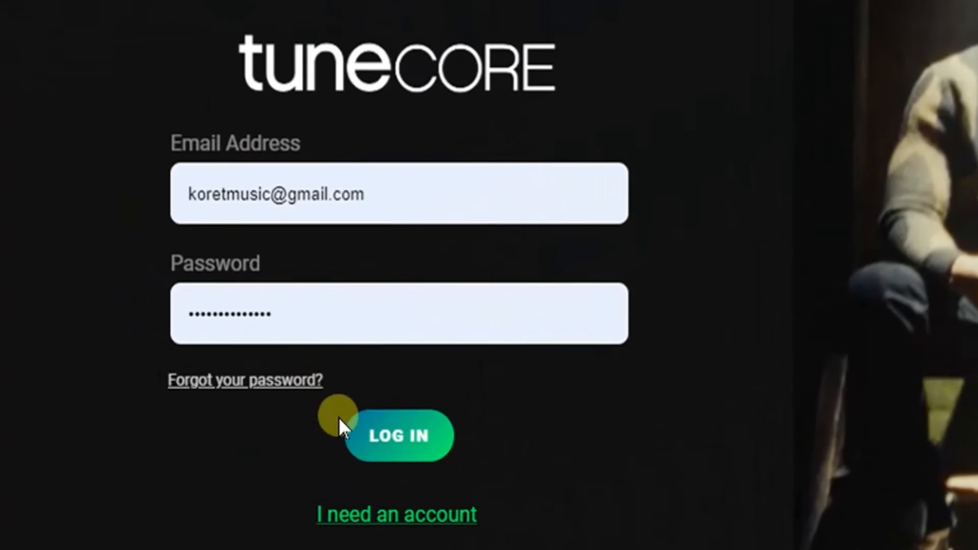
pyautogui.click(189, 383)
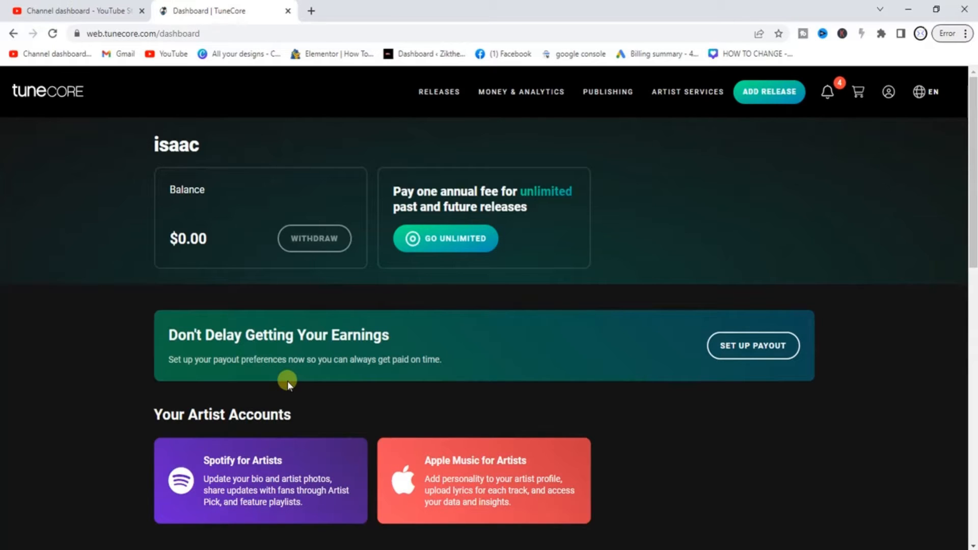
# Browse Artist Services, then view Pricing's unlimited plans: free, $14.99, $29.99 and $49.99 per year
pyautogui.click(674, 96)
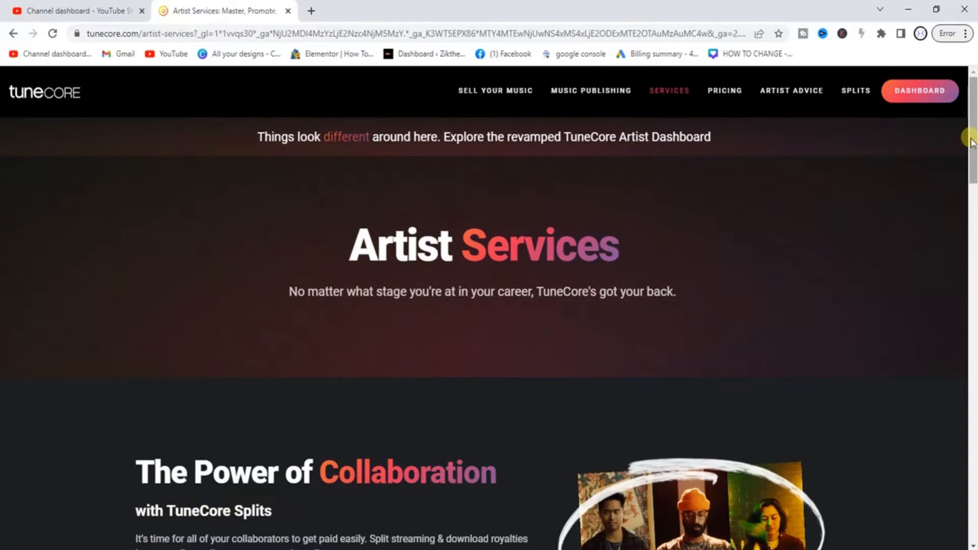
pyautogui.moveTo(970, 142); pyautogui.dragTo(973, 219)
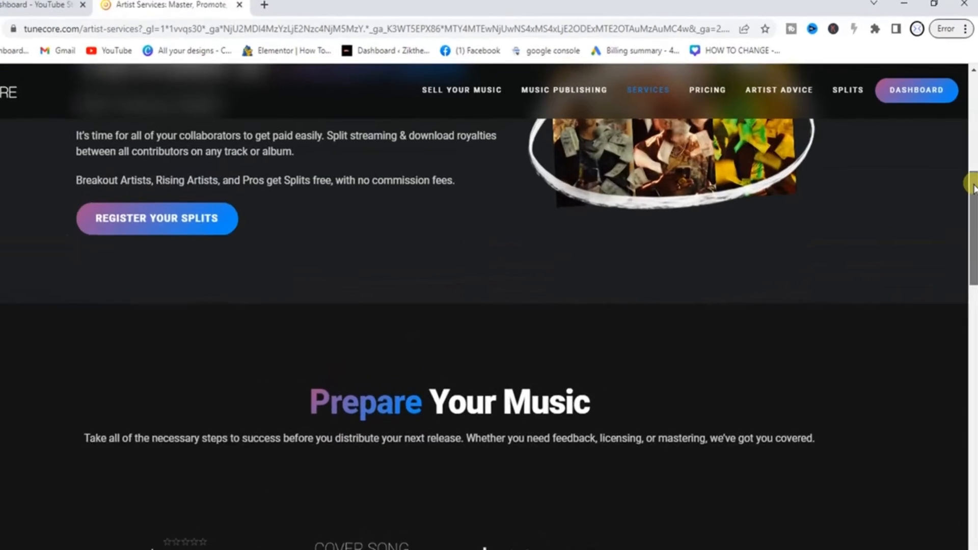
pyautogui.moveTo(974, 185); pyautogui.dragTo(974, 179)
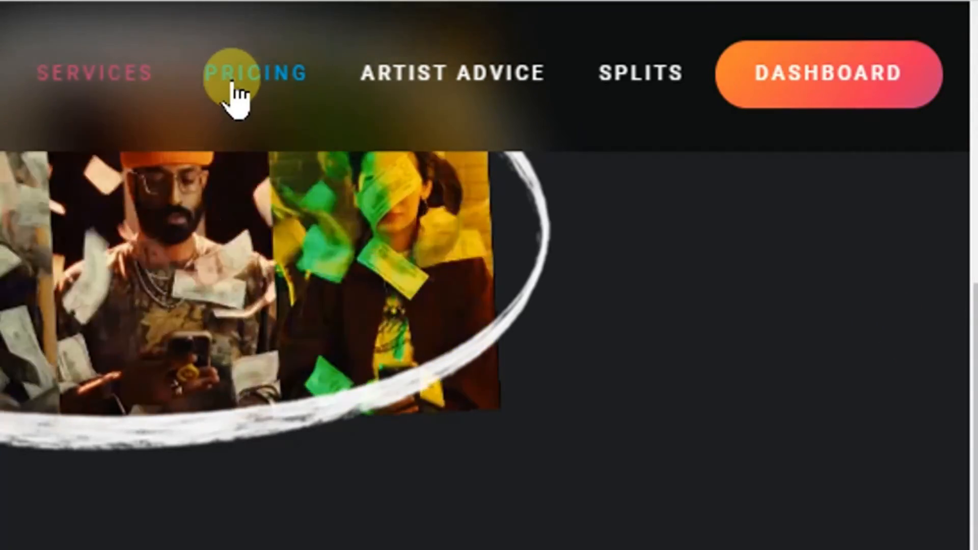
pyautogui.click(253, 94)
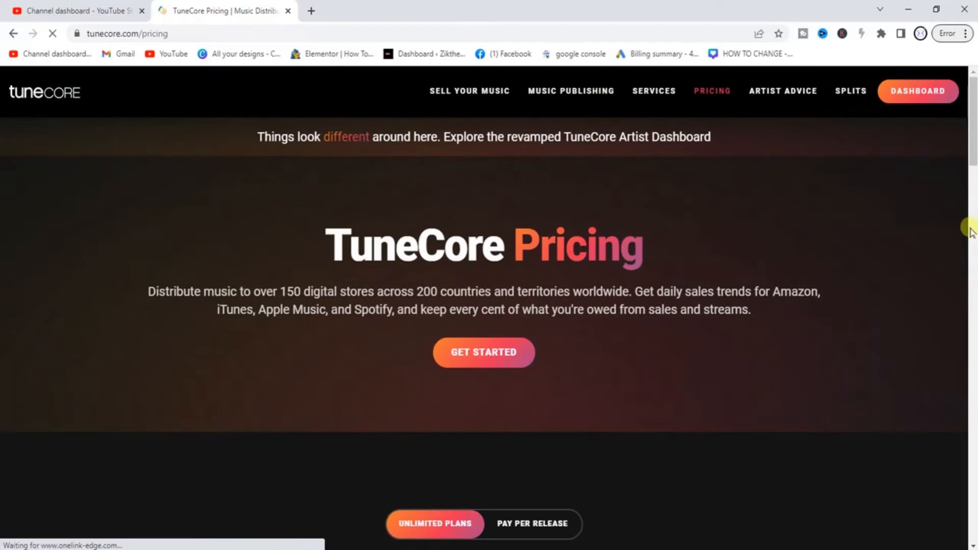
pyautogui.moveTo(974, 128); pyautogui.dragTo(973, 194)
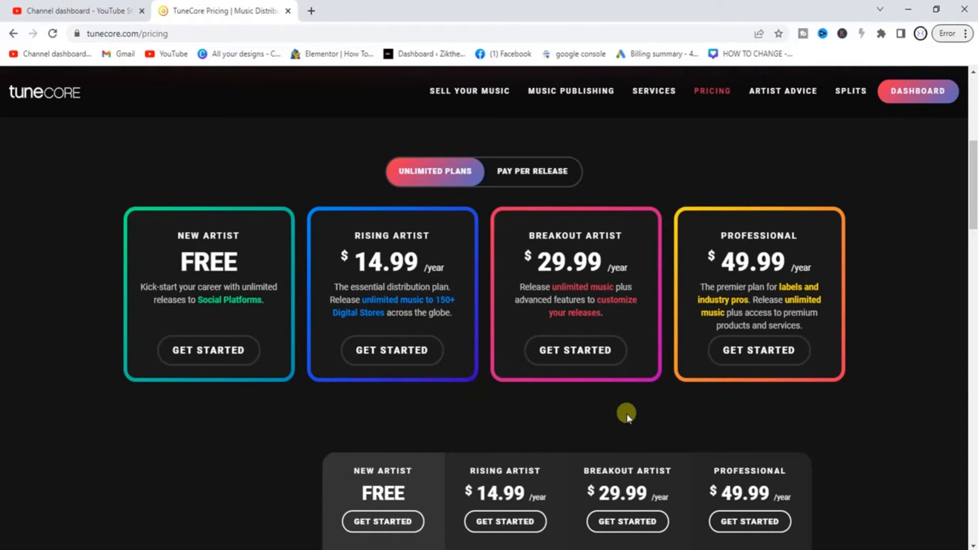
# Get started on the Rising Artist plan, add a new release and choose Single
pyautogui.click(393, 356)
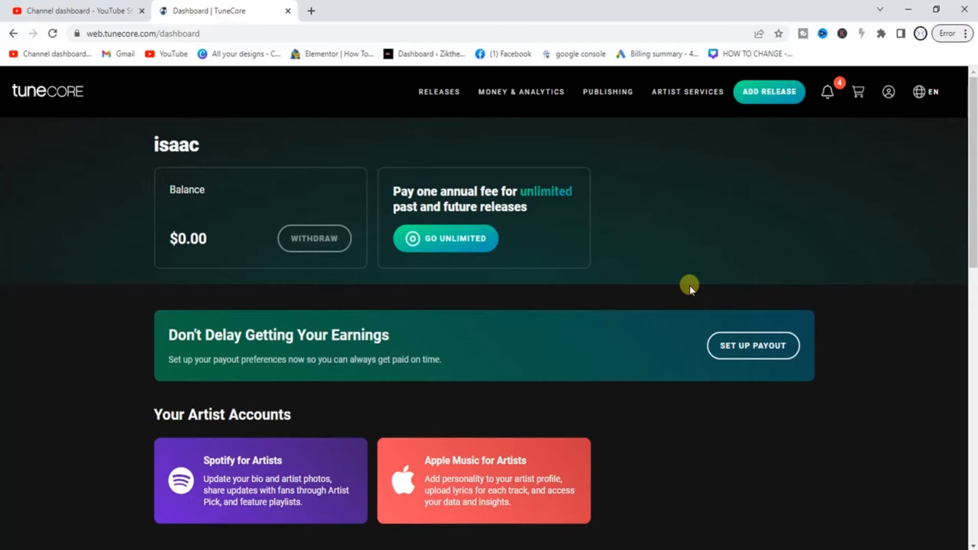
pyautogui.click(759, 92)
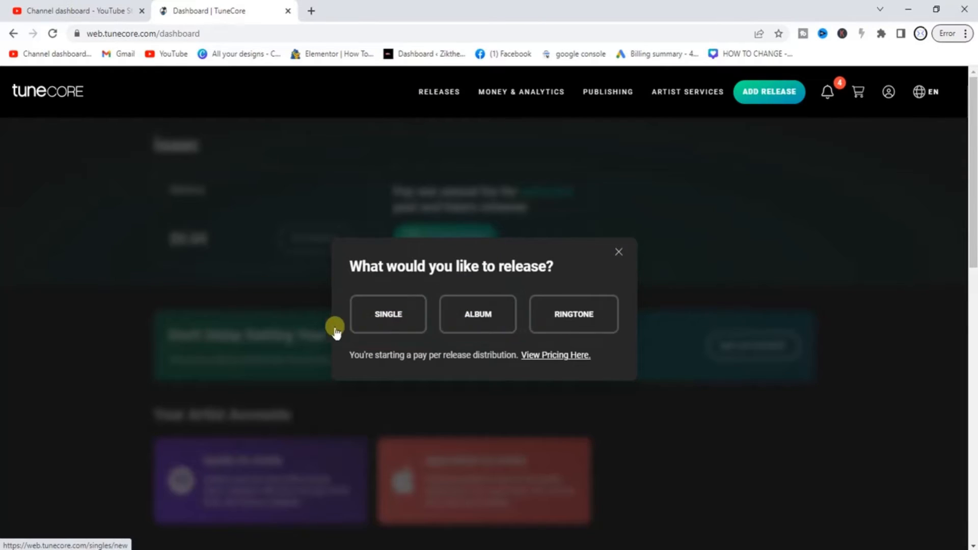
pyautogui.click(368, 323)
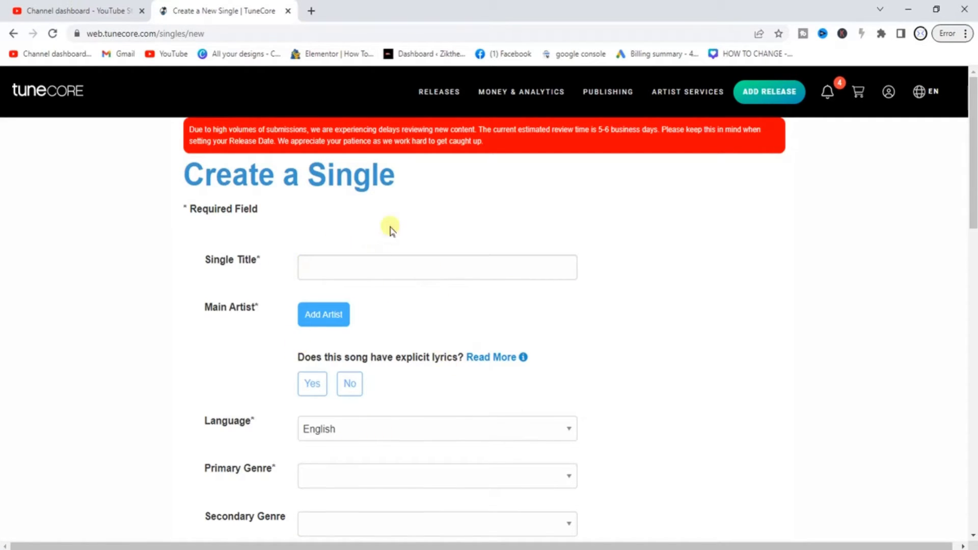
# Enter 'jailer' as the Single Title by editing the 'jar' autofill suggestion
pyautogui.click(351, 266)
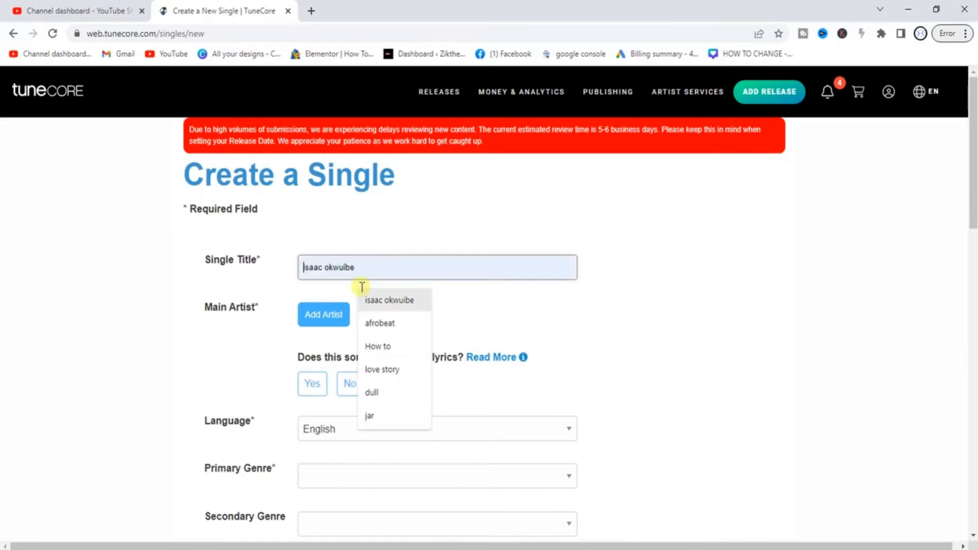
pyautogui.click(374, 408)
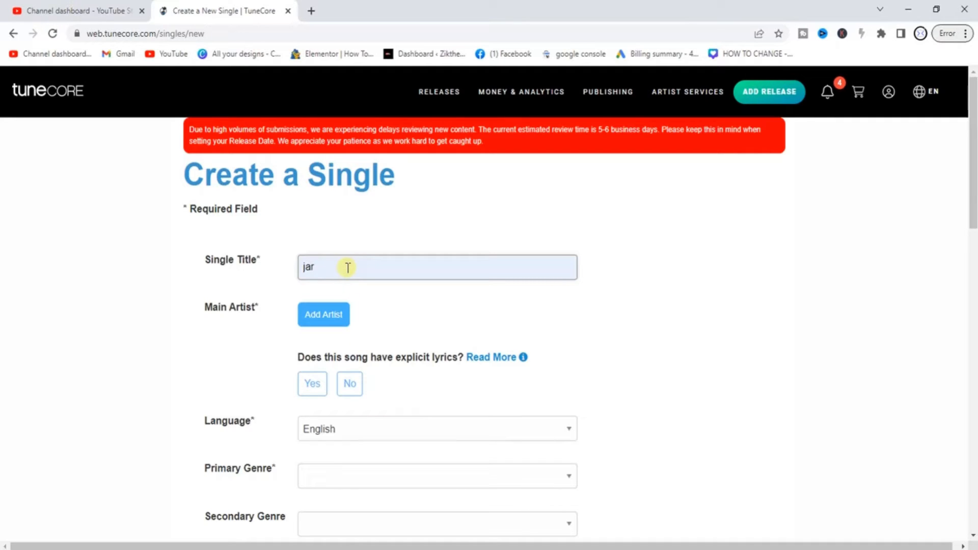
pyautogui.press('BackSpace')
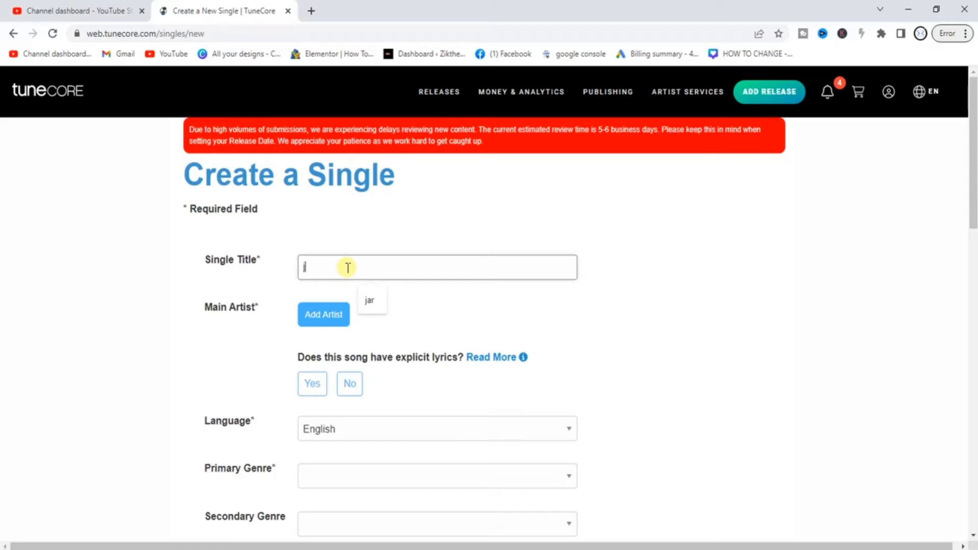
pyautogui.write('iler')
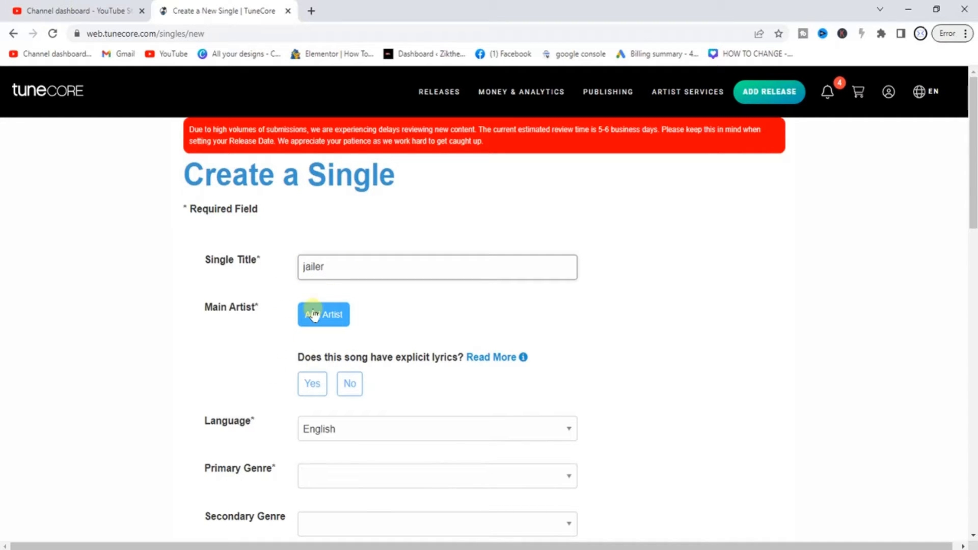
pyautogui.click(330, 321)
# Add 'uche' from the saved artist names as the main artist and search matching profiles
pyautogui.click(314, 322)
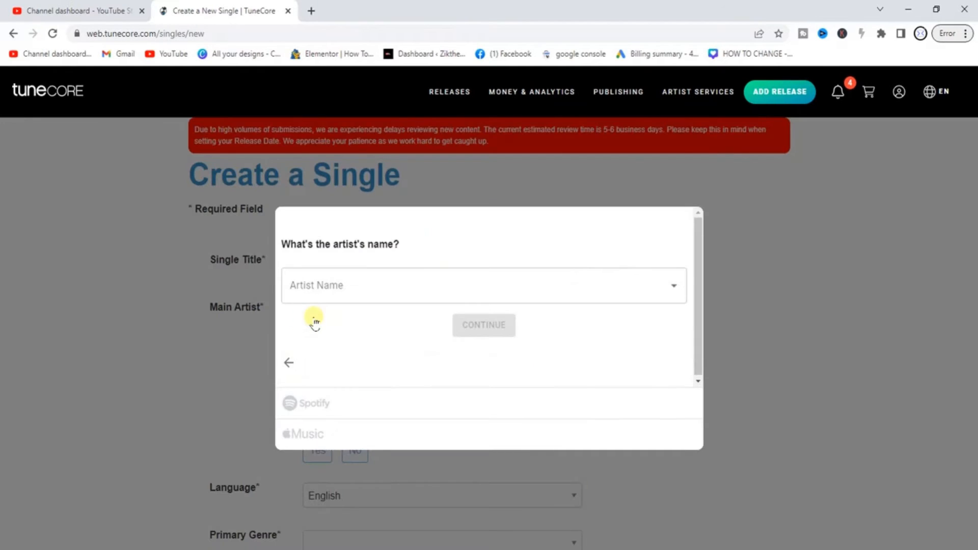
pyautogui.click(335, 278)
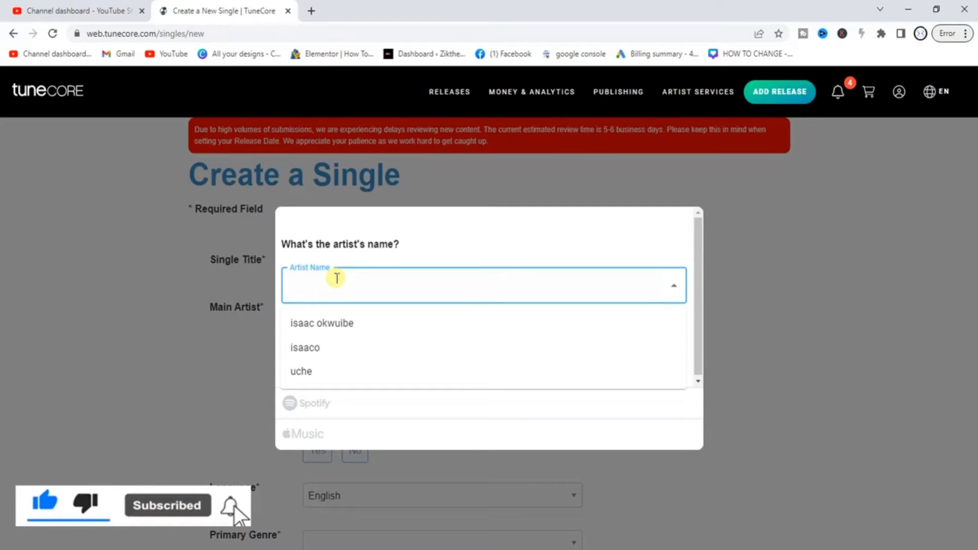
pyautogui.click(309, 376)
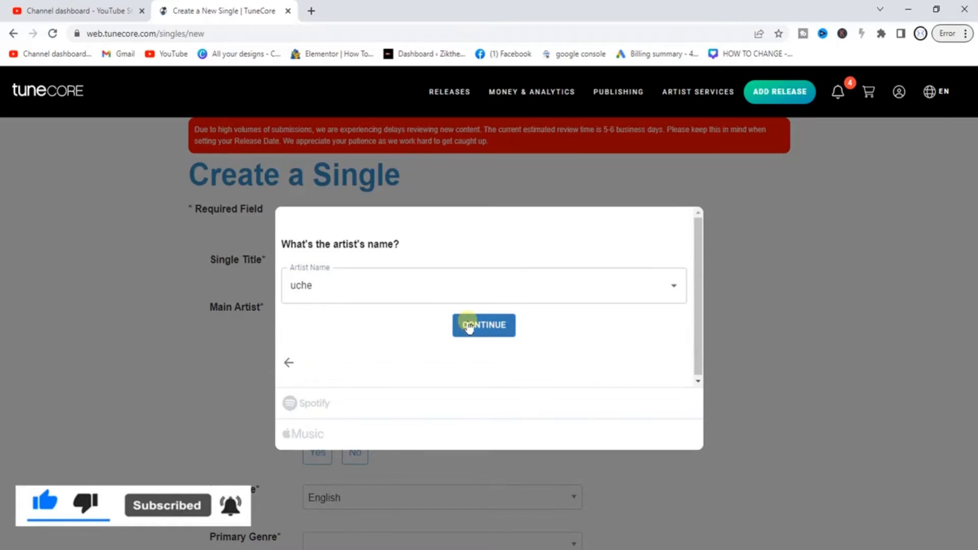
pyautogui.click(468, 326)
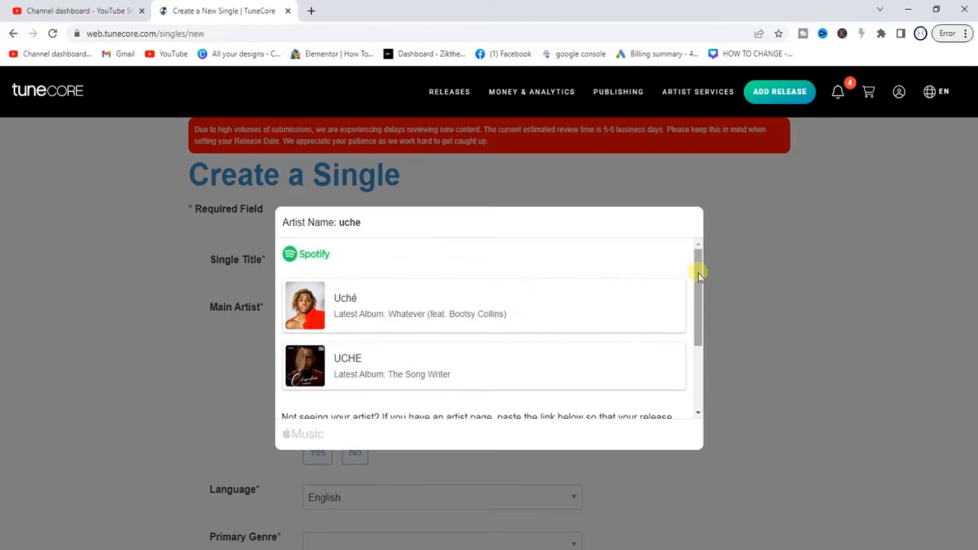
# Request new Spotify and Apple Music artist pages for uche and save the selections
pyautogui.moveTo(699, 274); pyautogui.dragTo(702, 329)
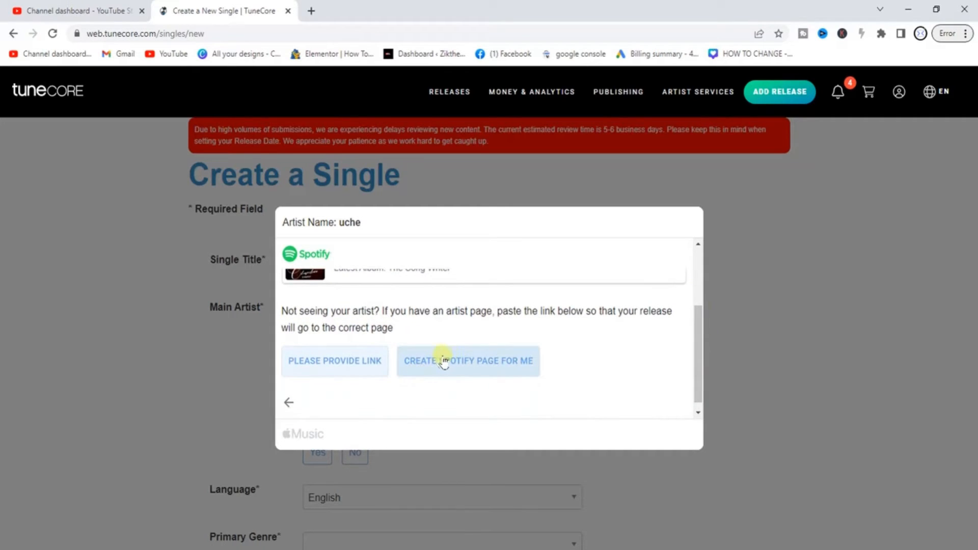
pyautogui.click(486, 360)
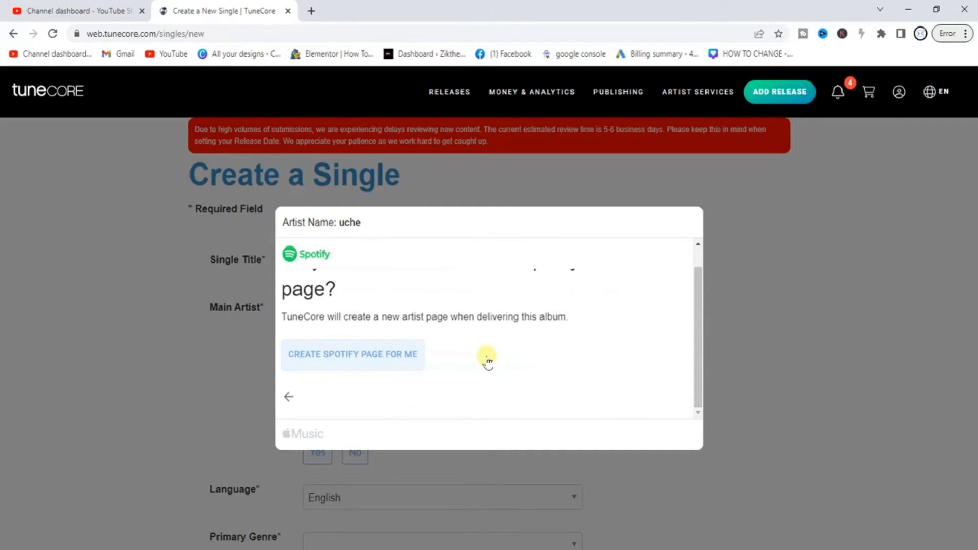
pyautogui.click(340, 356)
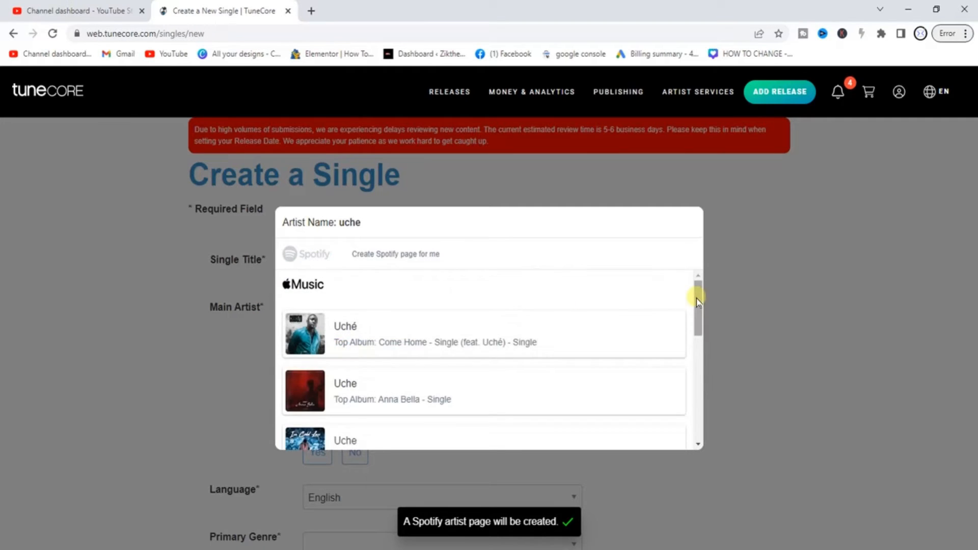
pyautogui.moveTo(697, 298); pyautogui.dragTo(708, 413)
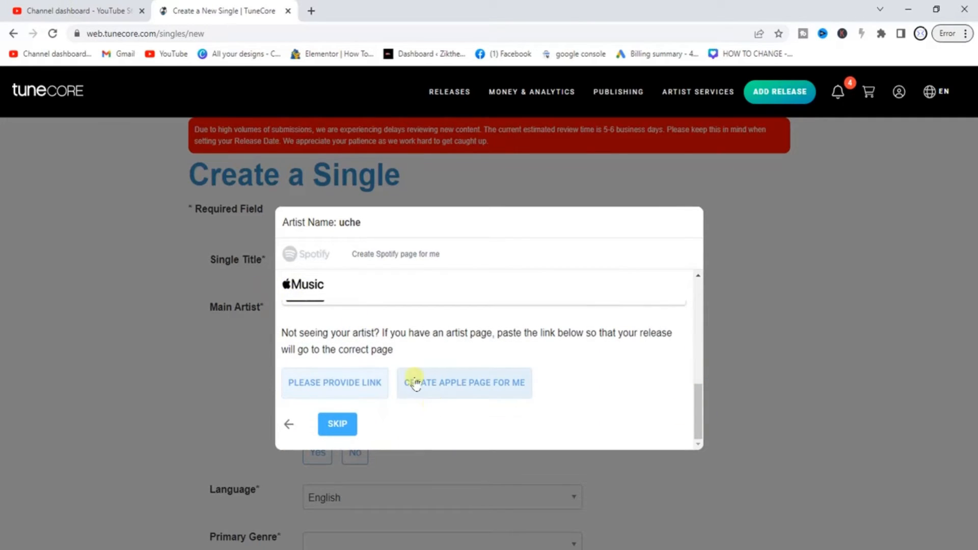
pyautogui.click(470, 387)
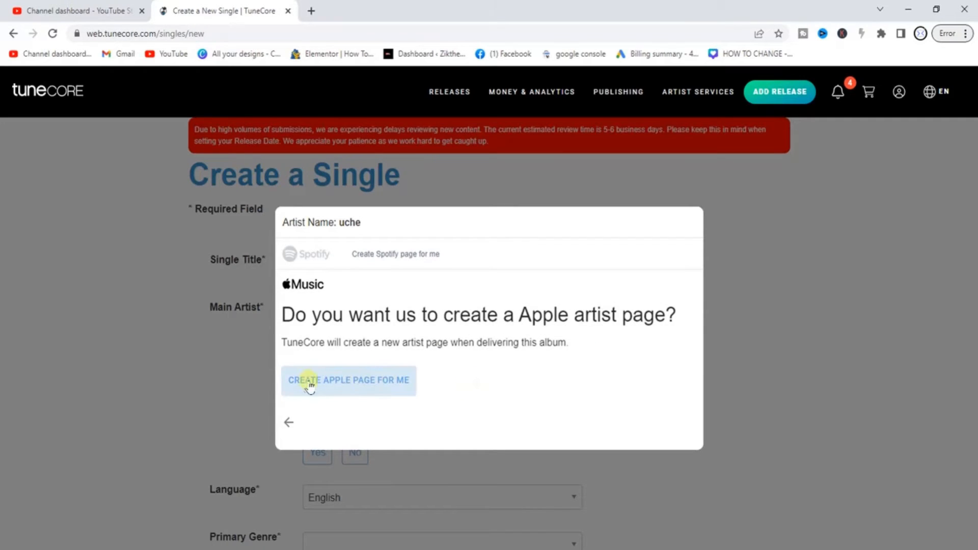
pyautogui.click(355, 382)
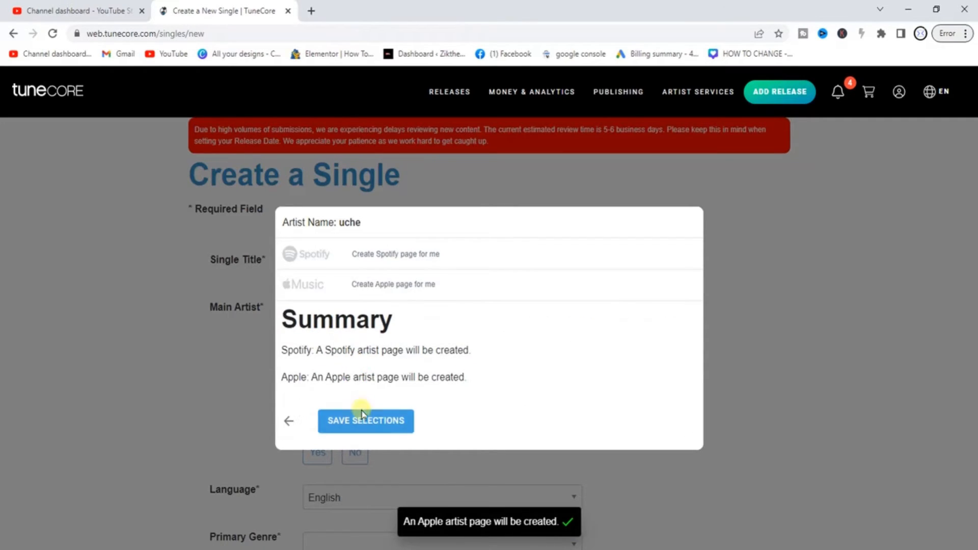
pyautogui.click(354, 427)
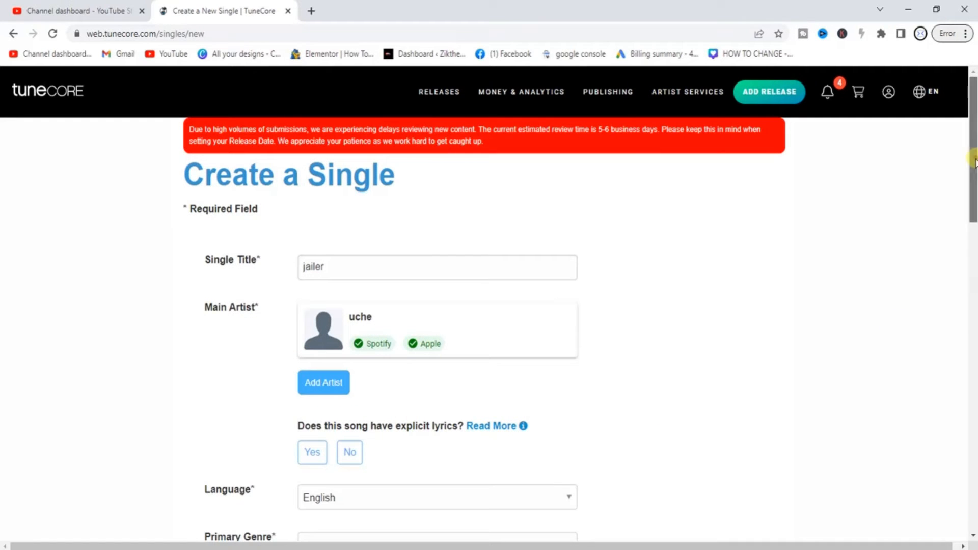
# Answer No to both explicit questions and set primary and secondary genres to Blues
pyautogui.moveTo(974, 162); pyautogui.dragTo(972, 214)
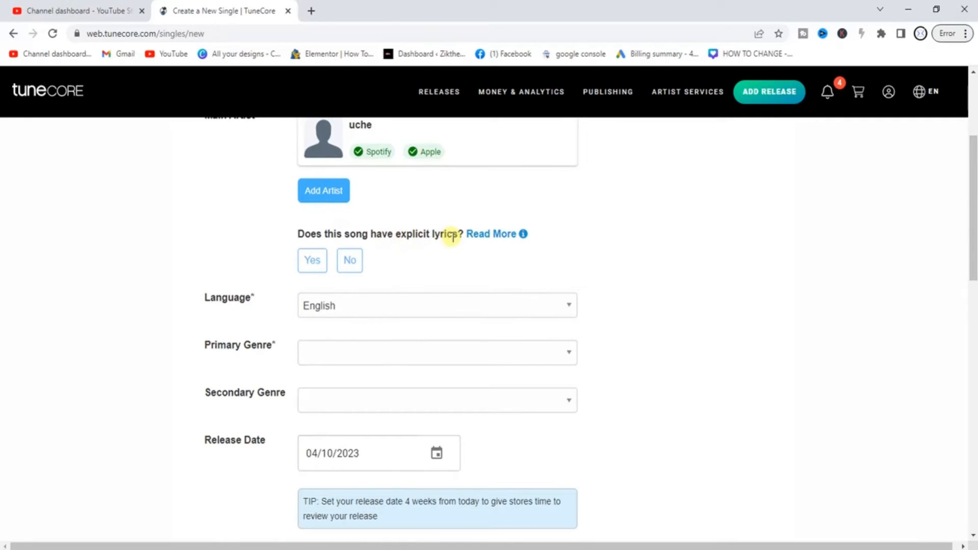
pyautogui.click(347, 263)
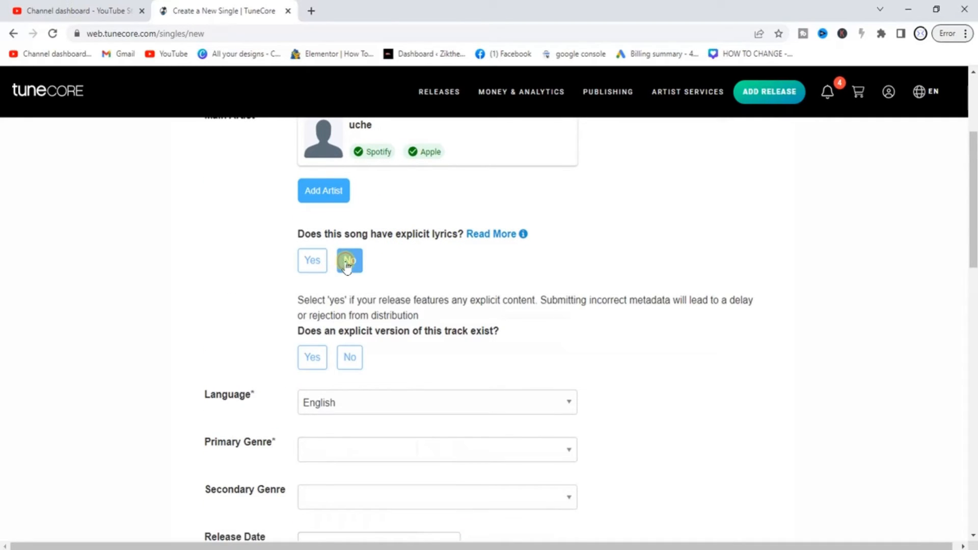
pyautogui.click(349, 358)
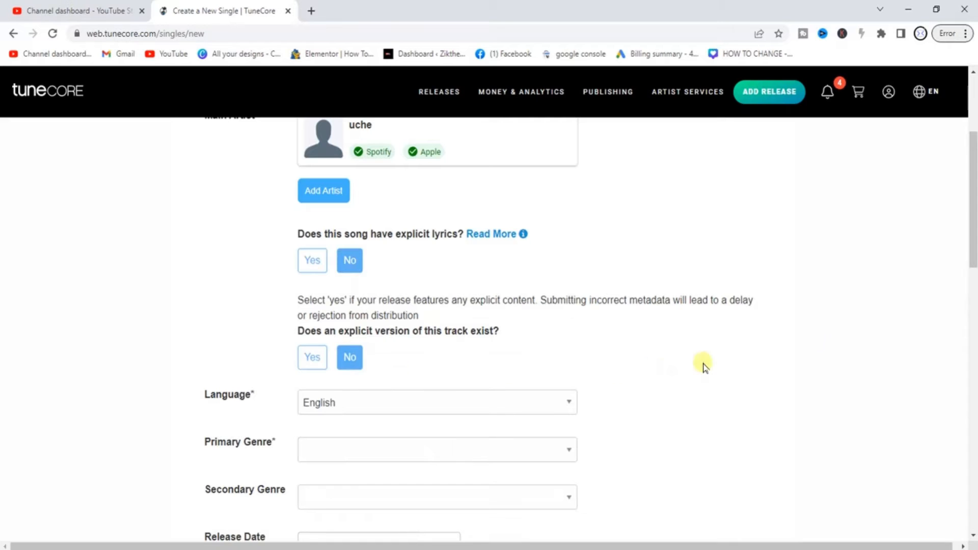
pyautogui.scroll(-3, 840, 322)
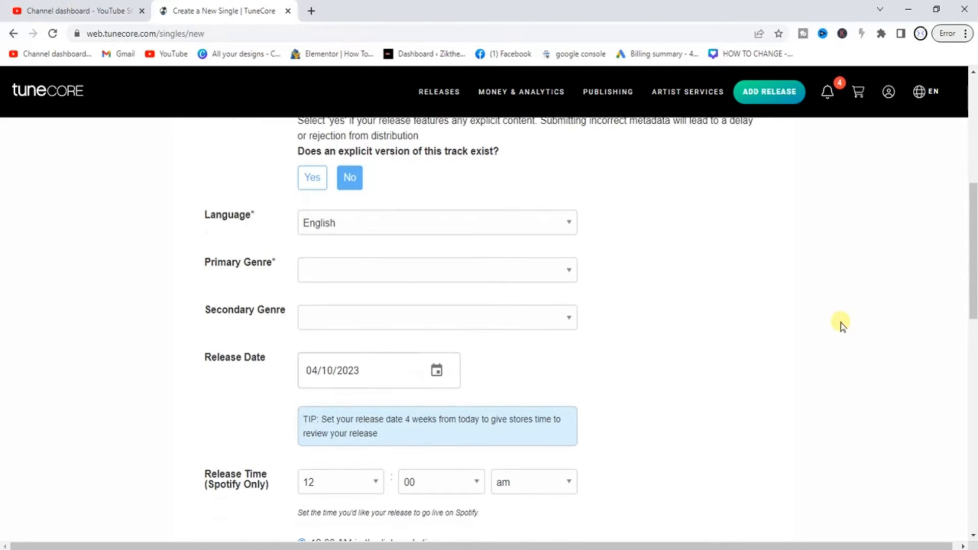
pyautogui.click(367, 269)
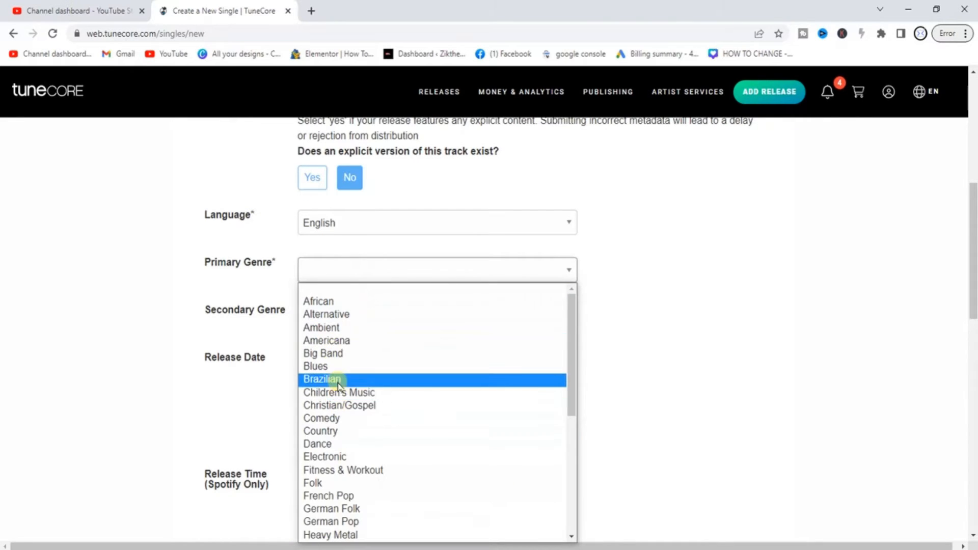
pyautogui.click(341, 368)
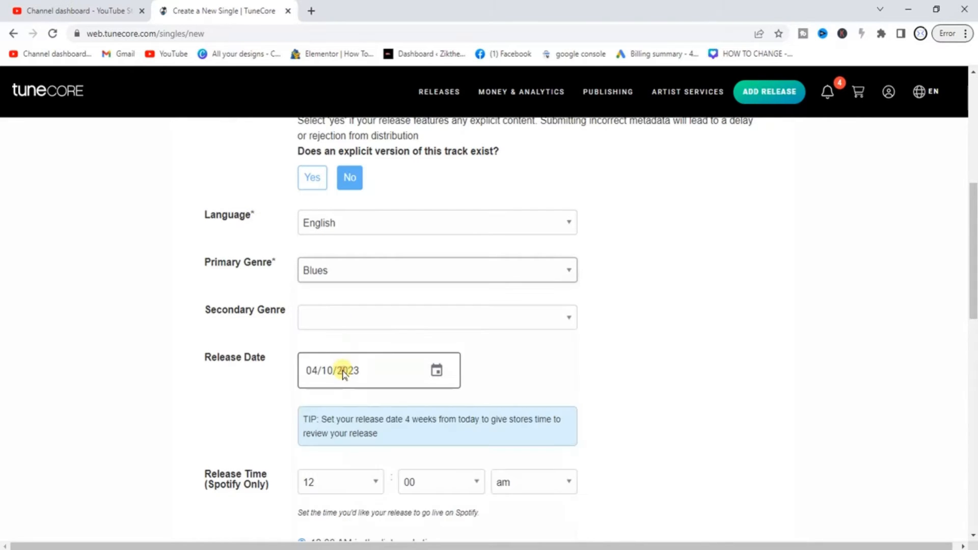
pyautogui.click(372, 316)
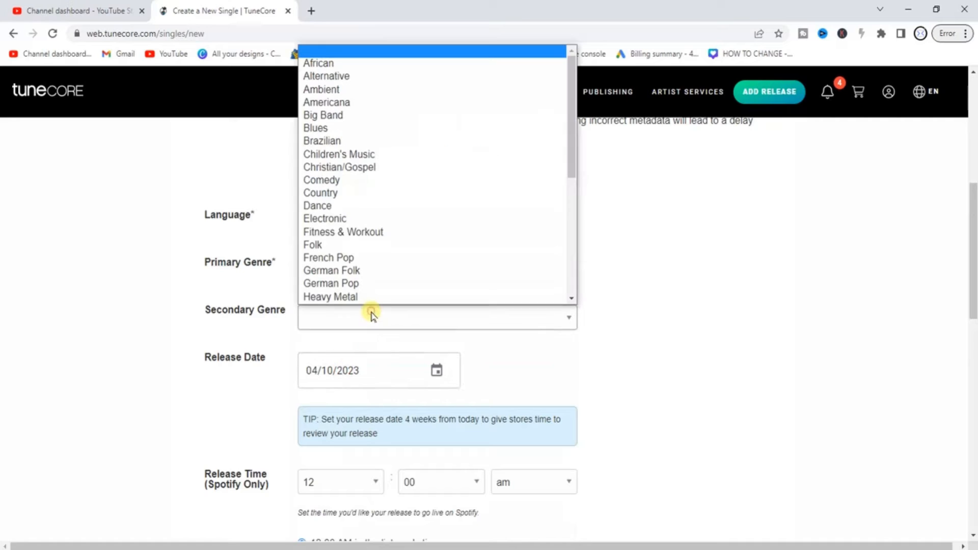
pyautogui.click(354, 129)
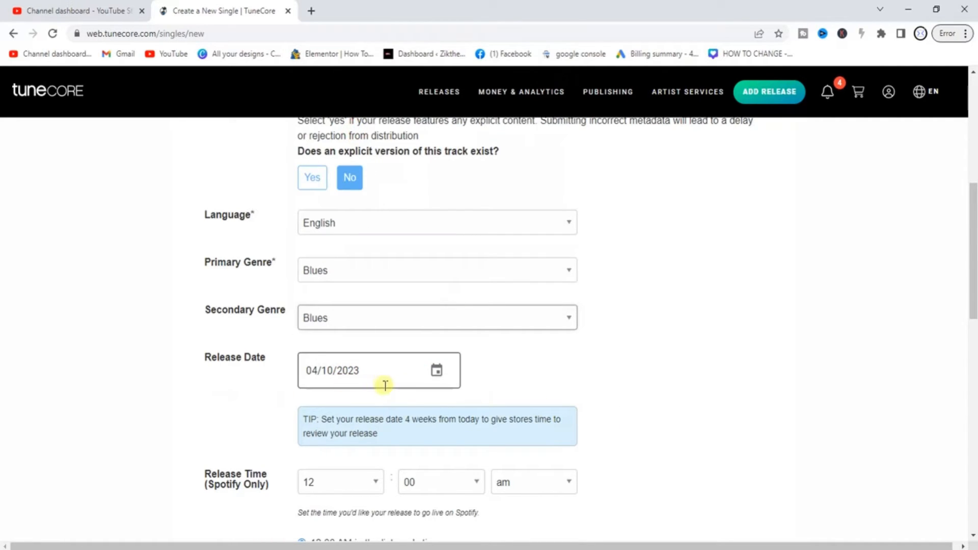
# Set the release date to April 30, 2023 with release hour 03
pyautogui.click(314, 370)
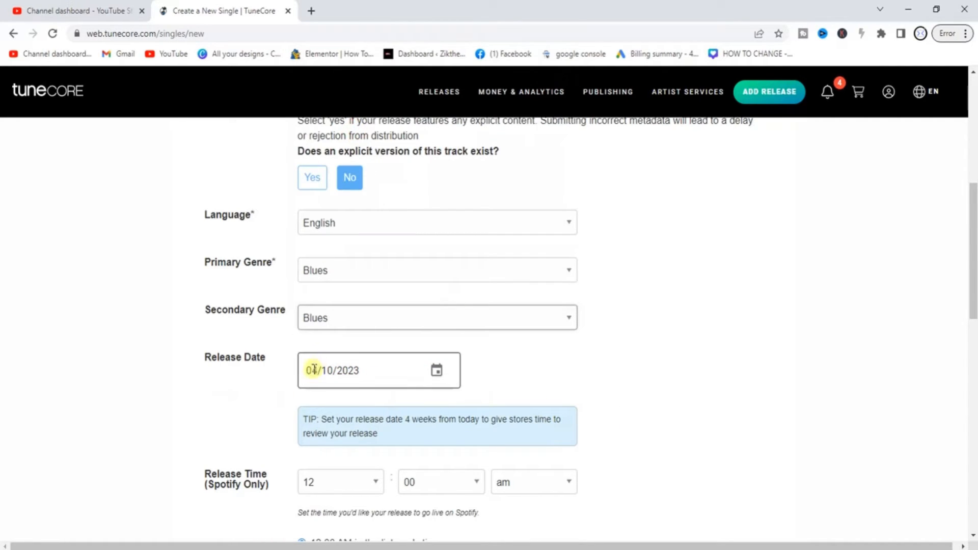
pyautogui.click(437, 372)
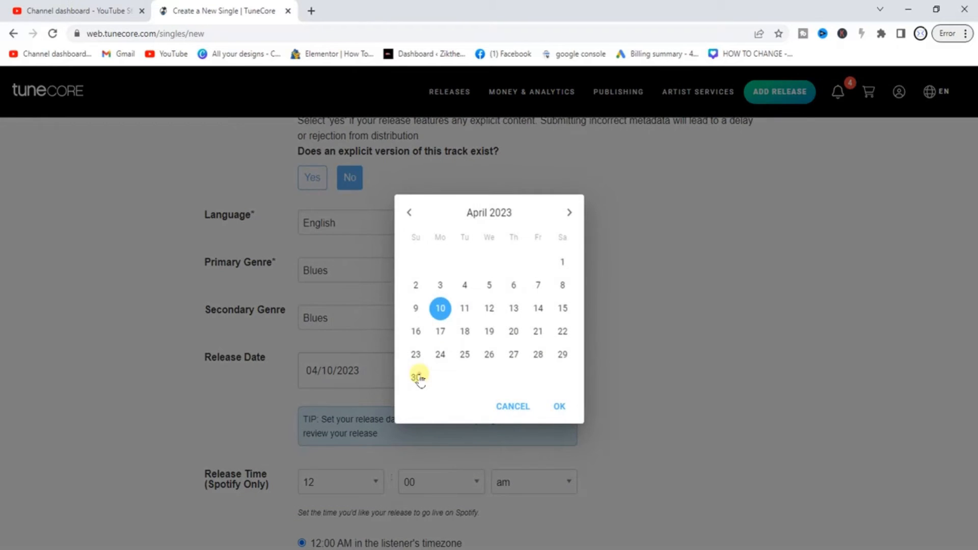
pyautogui.click(417, 377)
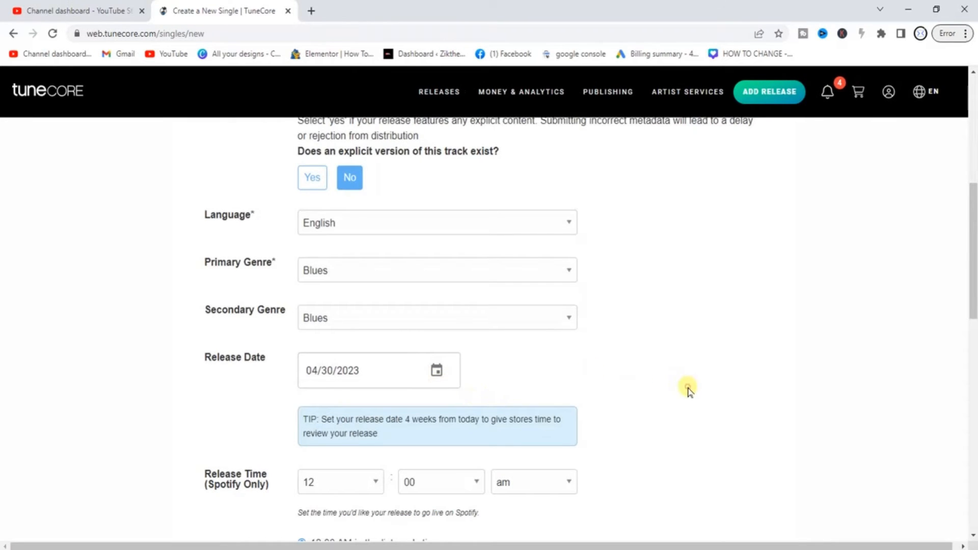
pyautogui.scroll(-4, 688, 390)
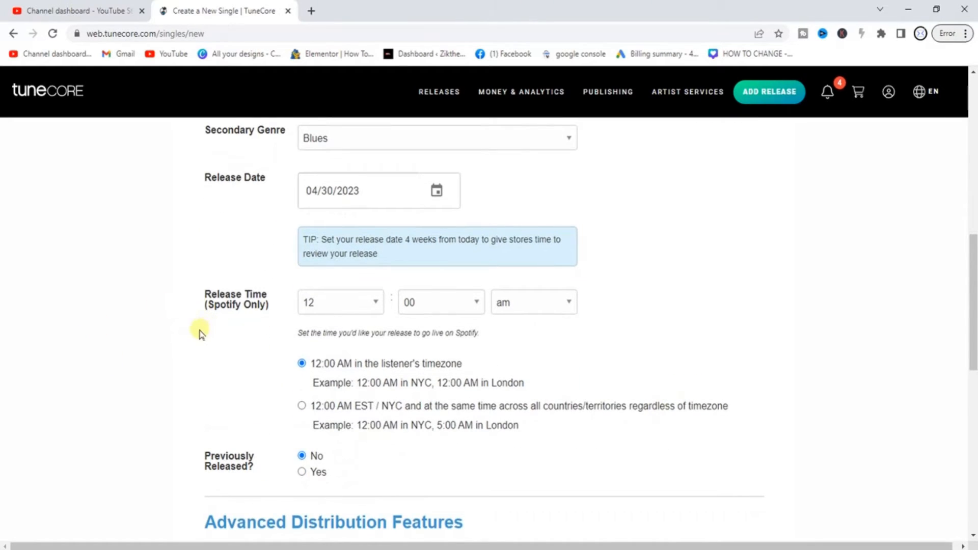
pyautogui.click(377, 303)
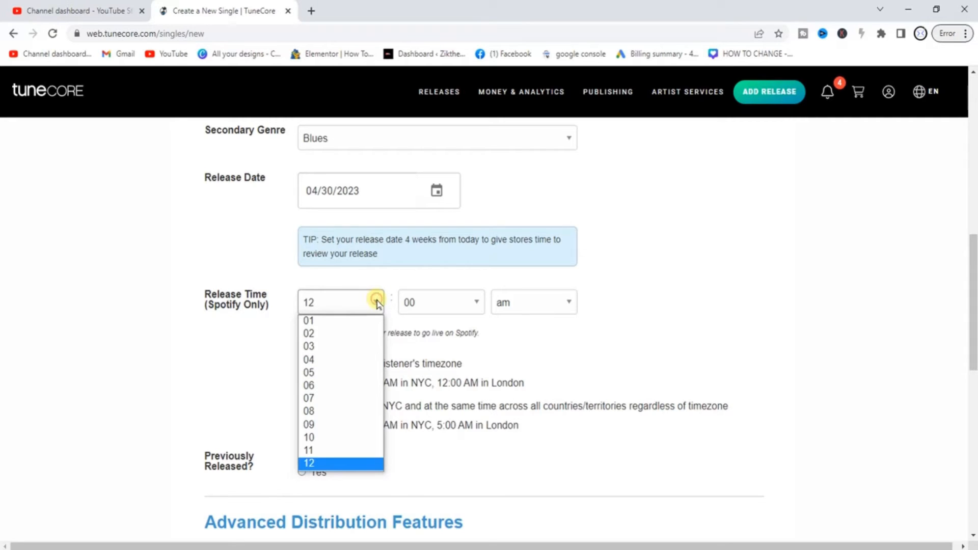
pyautogui.click(320, 348)
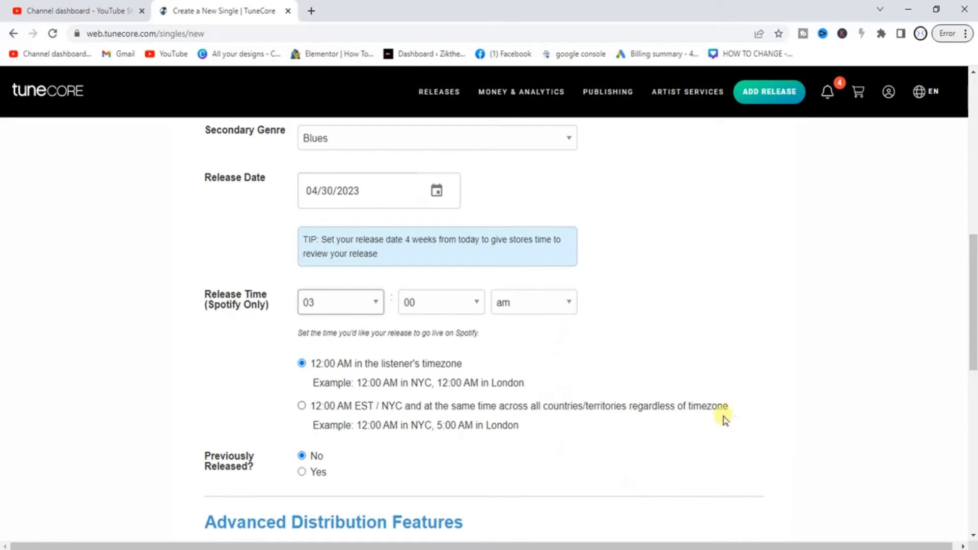
# Save the release and continue to adding songs
pyautogui.click(791, 360)
pyautogui.scroll(-3, 791, 361)
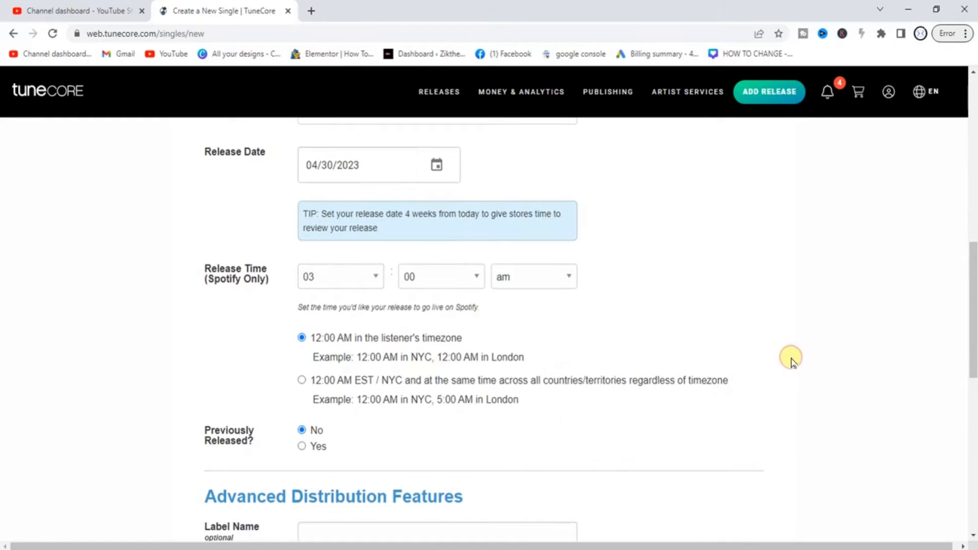
pyautogui.scroll(-3, 791, 361)
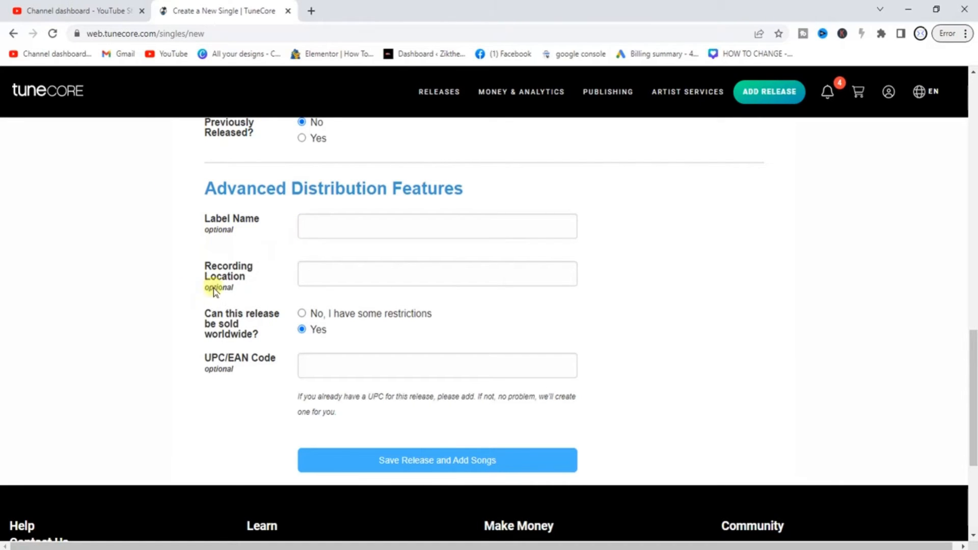
pyautogui.click(454, 464)
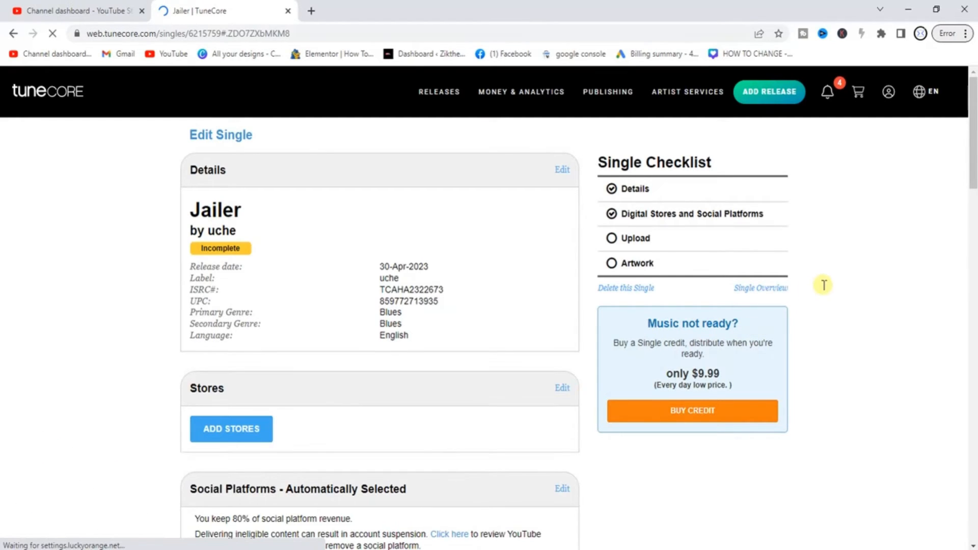
# Scroll down Jailer's Edit Single page and open ADD STORES
pyautogui.scroll(-2, 861, 253)
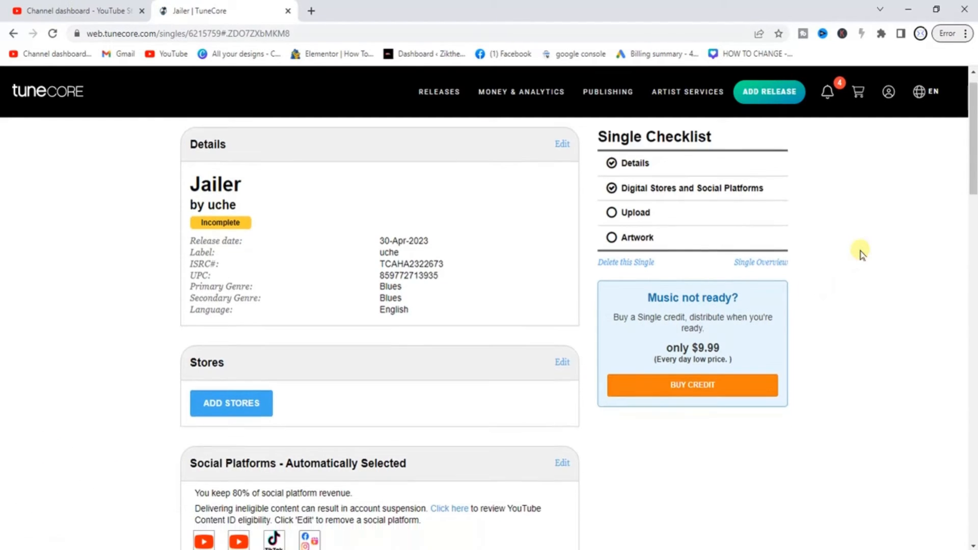
pyautogui.scroll(-1, 861, 253)
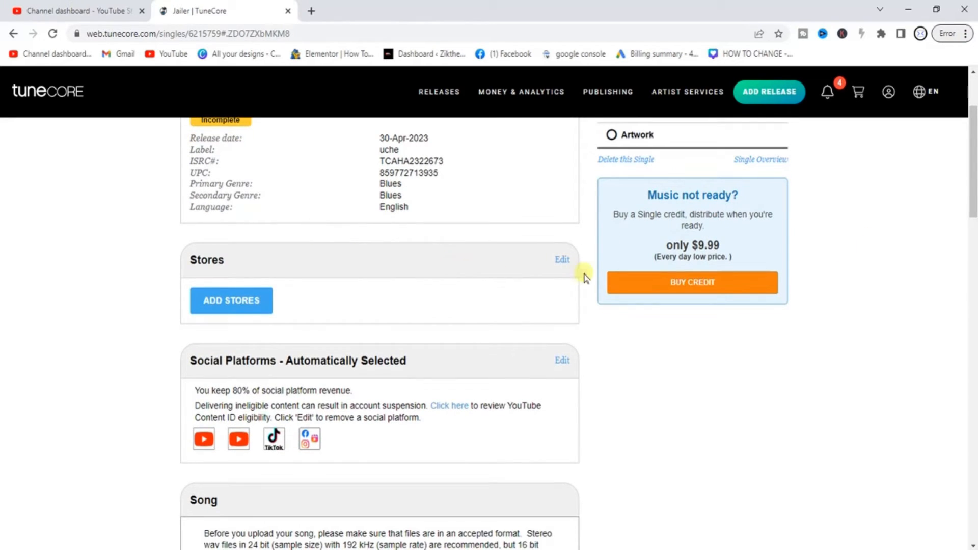
pyautogui.click(233, 302)
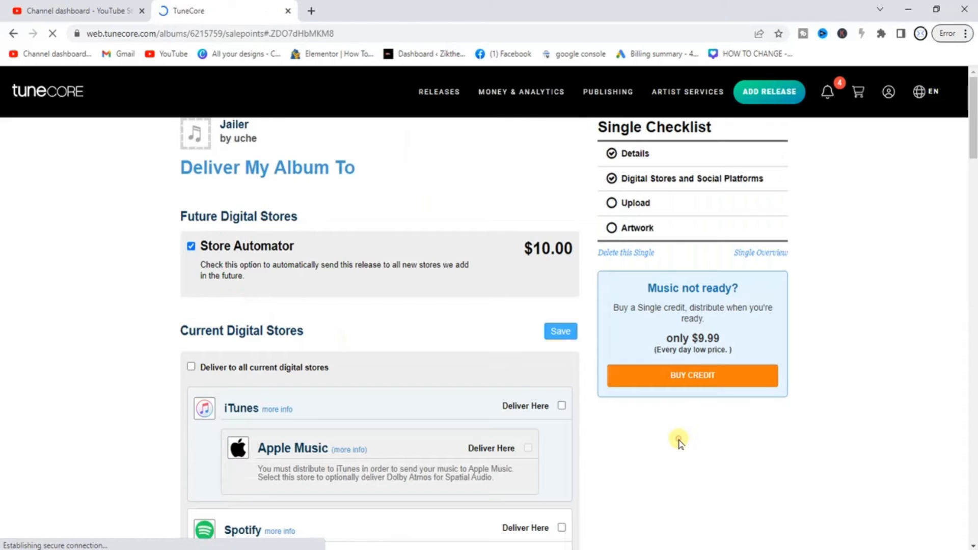
# Tick then untick Spotify as a delivery store, and save the store list
pyautogui.scroll(-1, 679, 441)
pyautogui.scroll(-4, 679, 442)
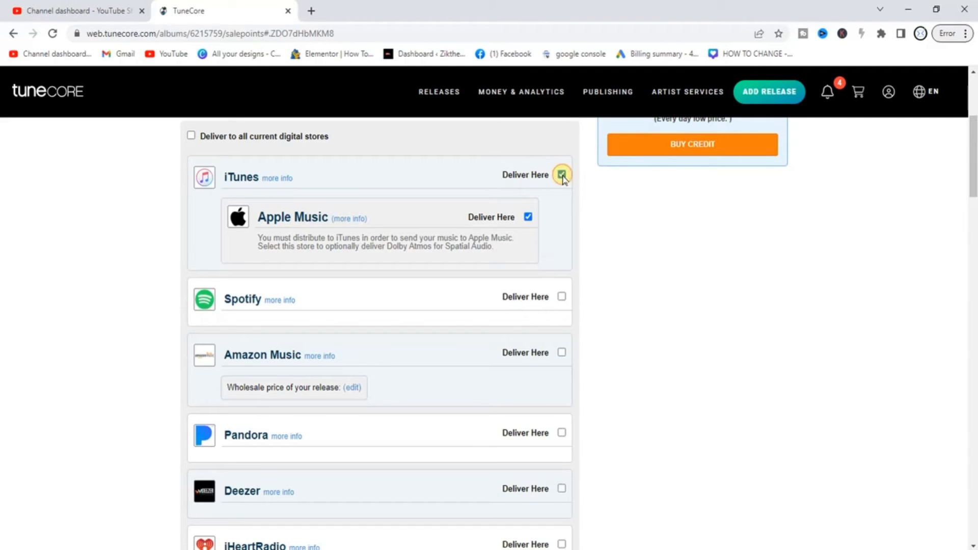
pyautogui.click(562, 297)
pyautogui.click(562, 298)
pyautogui.scroll(-20, 623, 295)
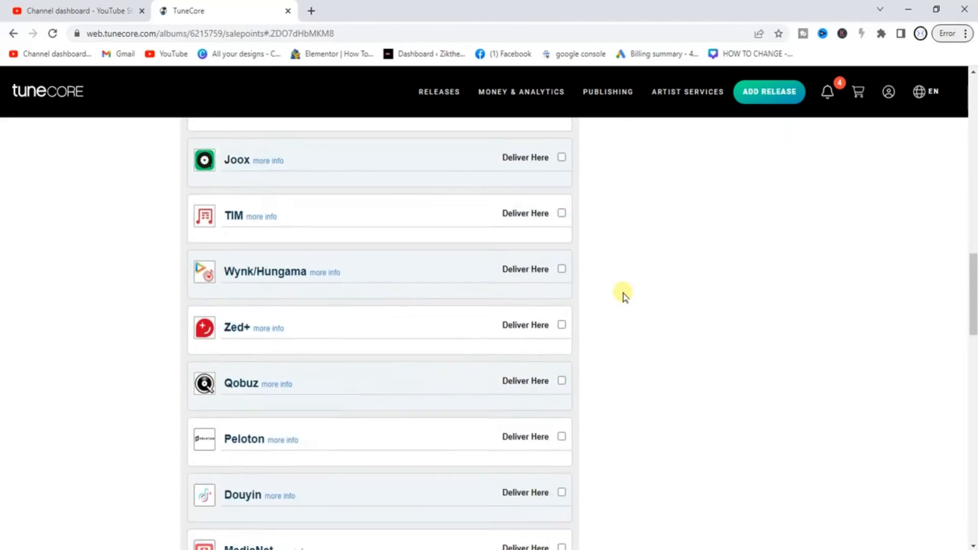
pyautogui.scroll(-20, 624, 296)
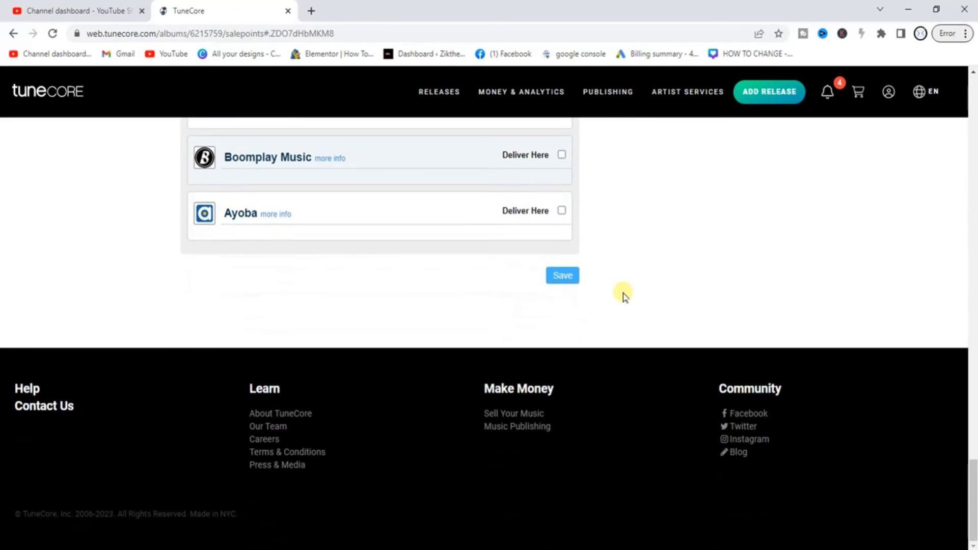
pyautogui.click(561, 276)
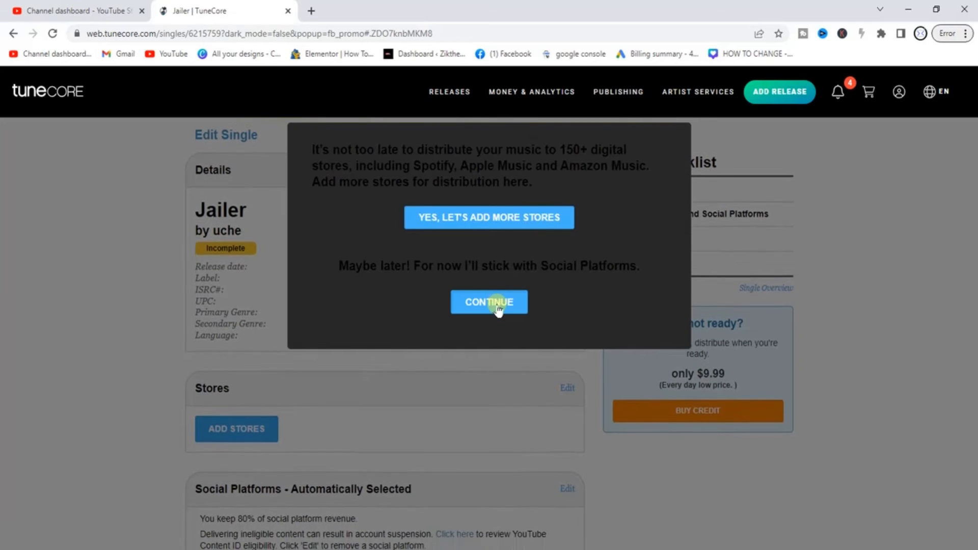
# Continue past the add-more-stores offer and scroll down to the Song section
pyautogui.click(498, 305)
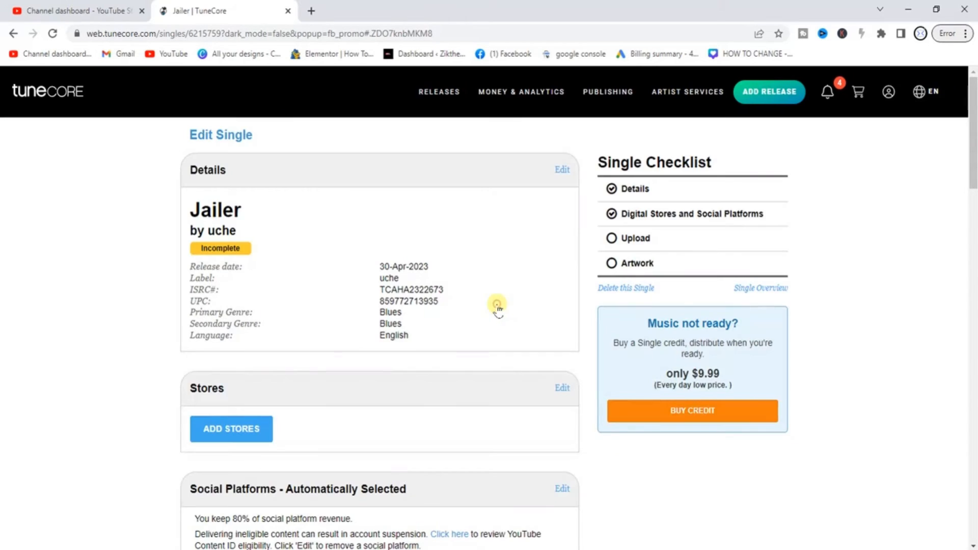
pyautogui.scroll(-6, 677, 482)
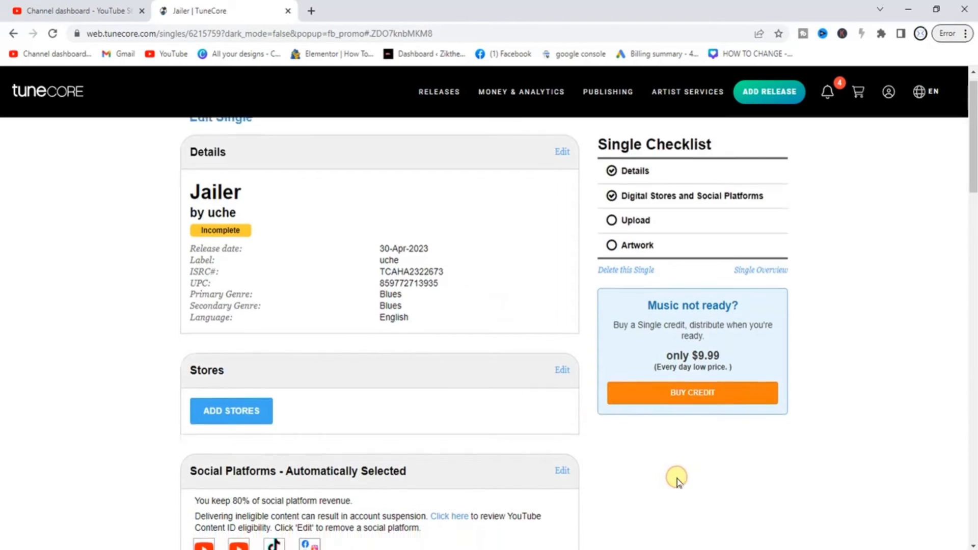
pyautogui.scroll(-4, 677, 482)
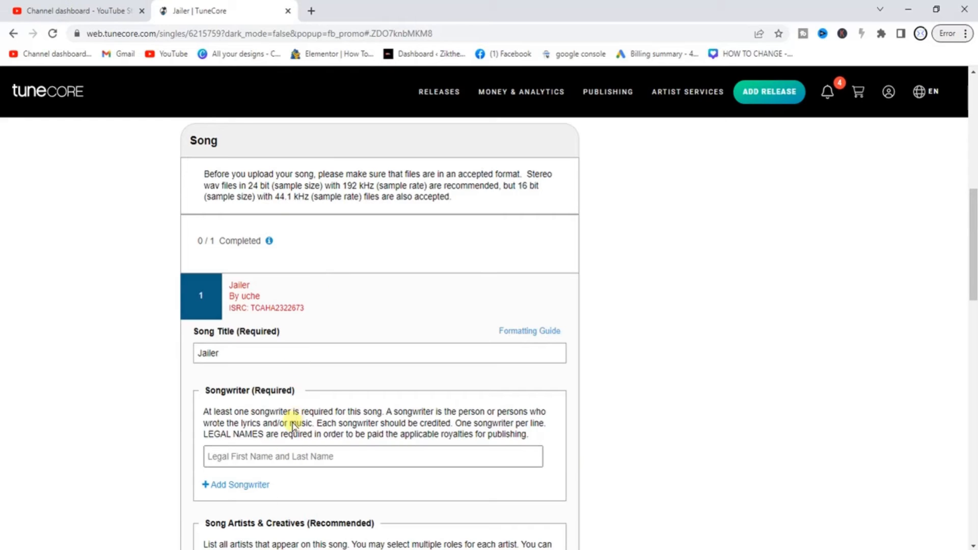
# Autofill the artist's name as Jailer's songwriter and save the song details
pyautogui.click(281, 459)
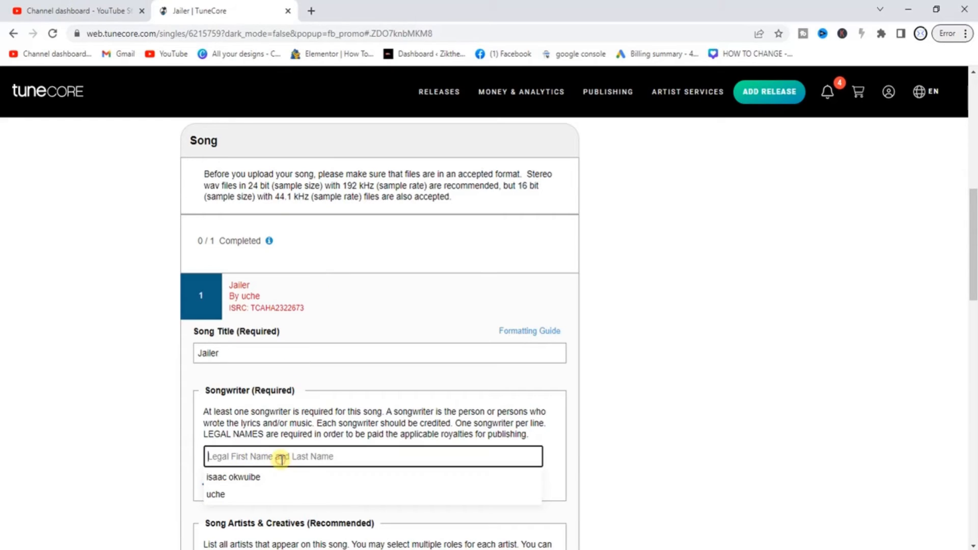
pyautogui.click(230, 493)
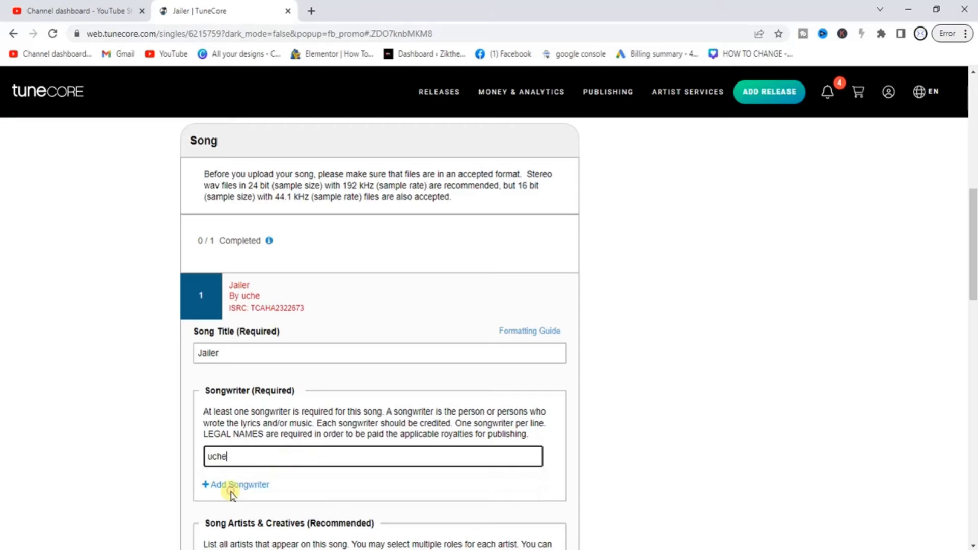
pyautogui.click(646, 379)
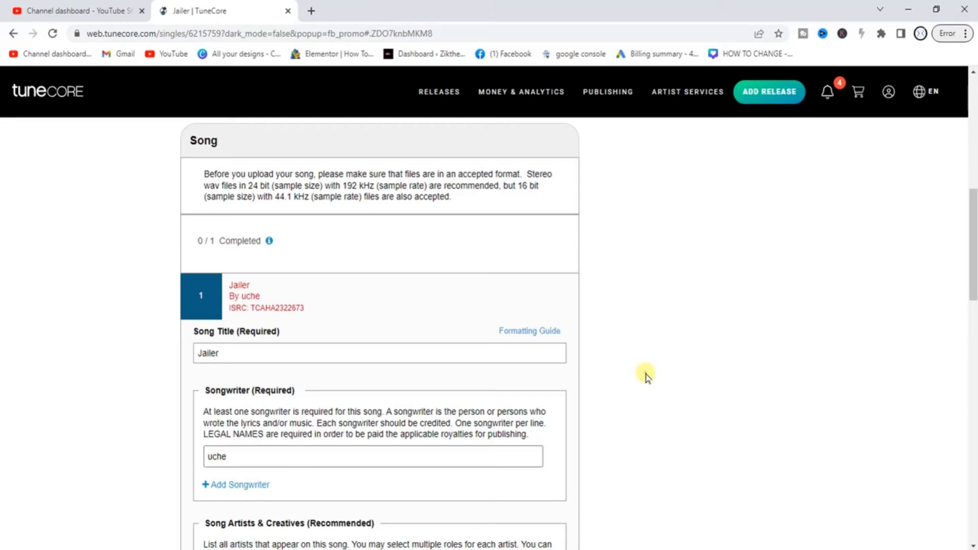
pyautogui.scroll(-10, 646, 379)
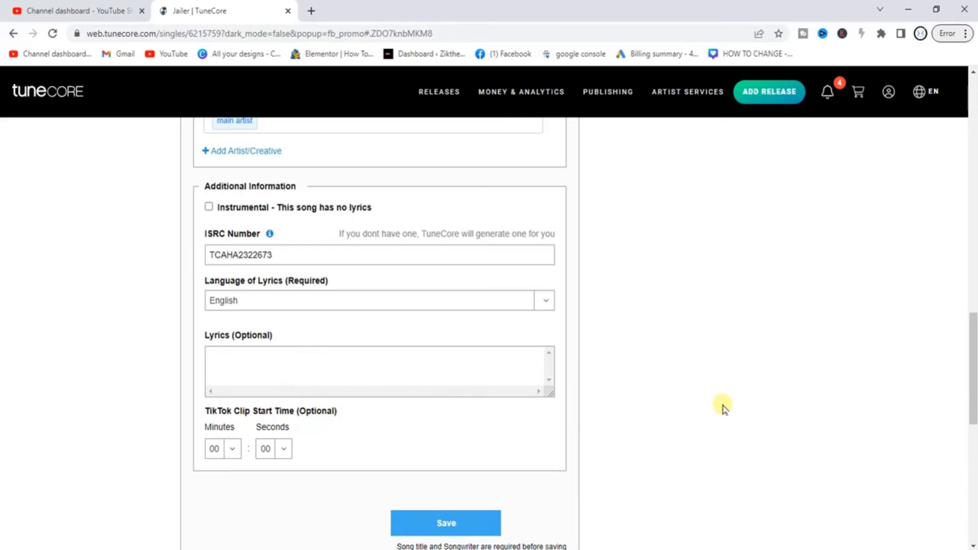
pyautogui.click(448, 530)
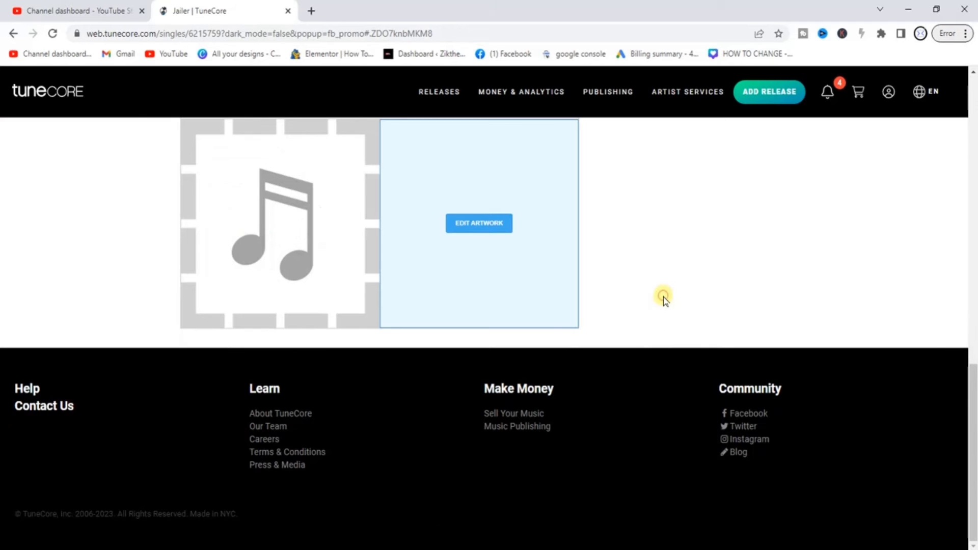
pyautogui.scroll(8, 664, 300)
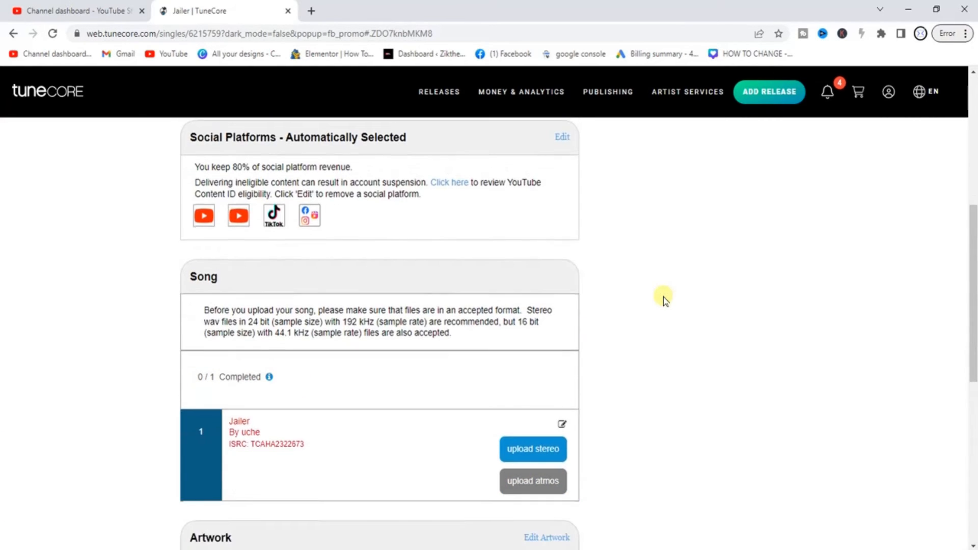
pyautogui.scroll(-2, 664, 299)
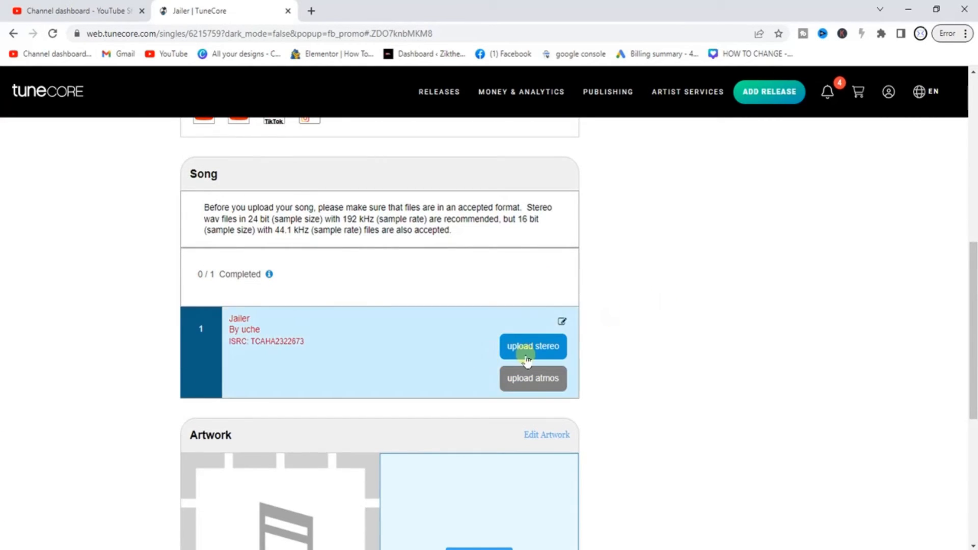
# Upload the Dremo-E-Be-Tins MP3 as Jailer's stereo audio file
pyautogui.click(546, 351)
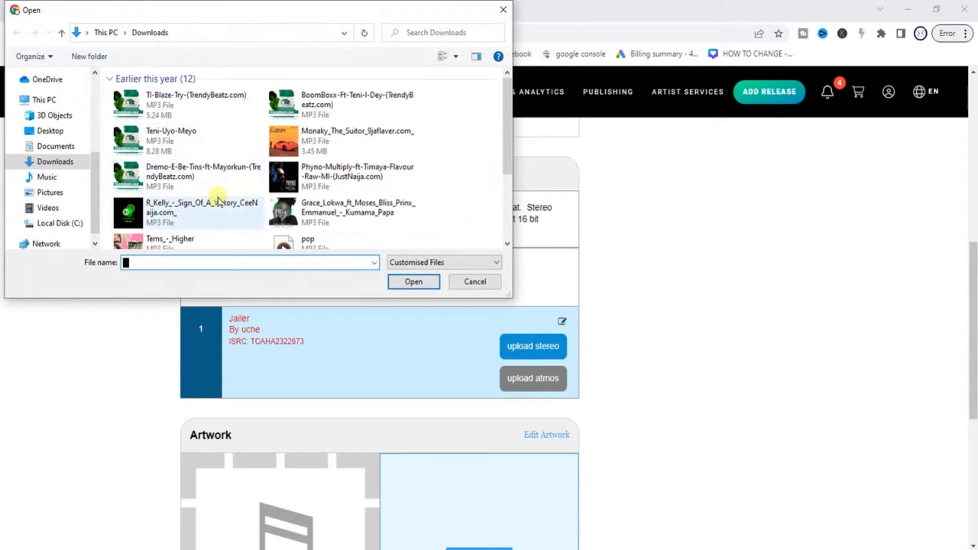
pyautogui.click(185, 164)
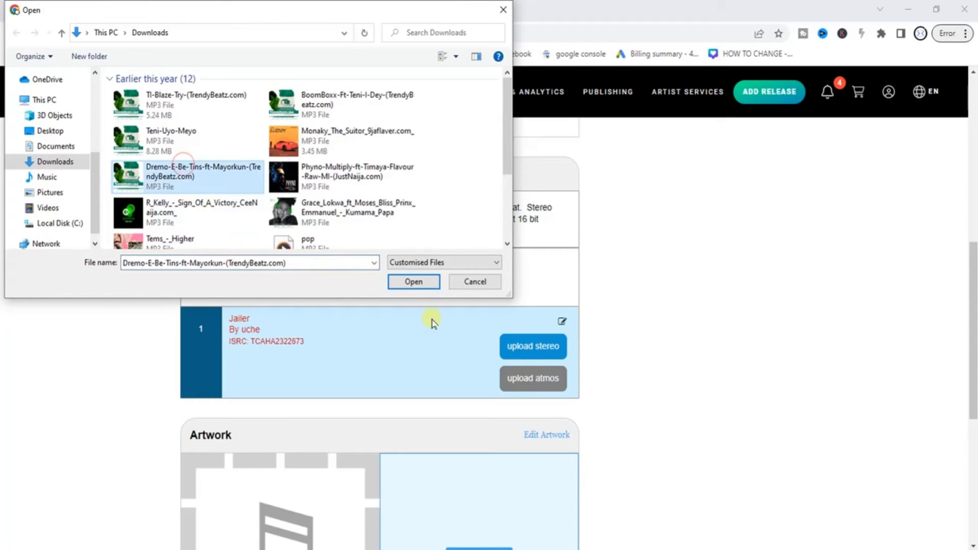
pyautogui.click(411, 281)
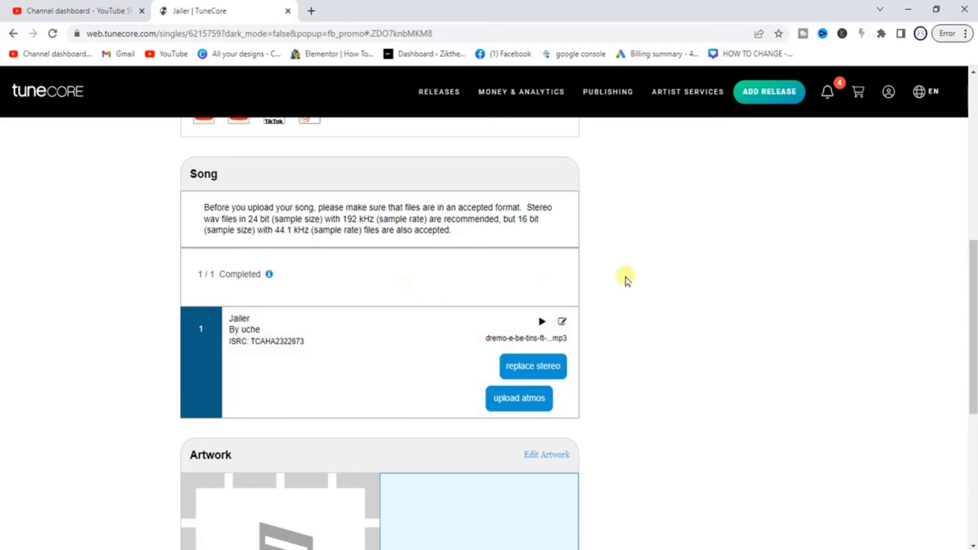
pyautogui.scroll(-5, 627, 278)
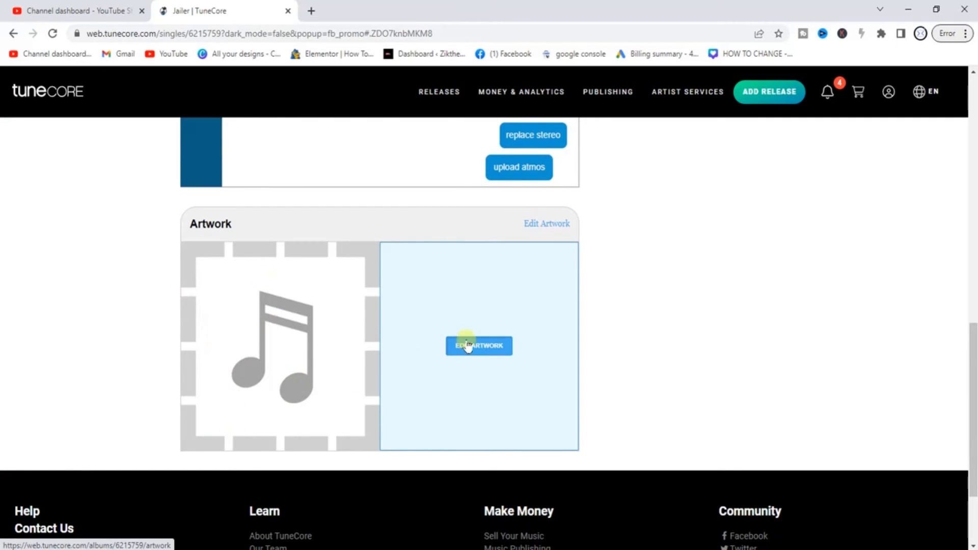
# Create and save the single's cover art from the porch-chair template
pyautogui.click(488, 349)
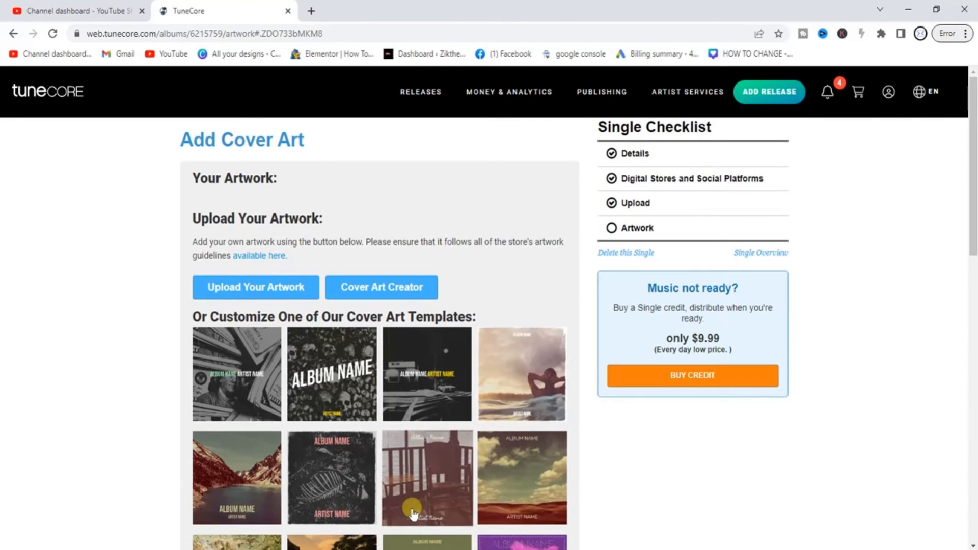
pyautogui.click(432, 490)
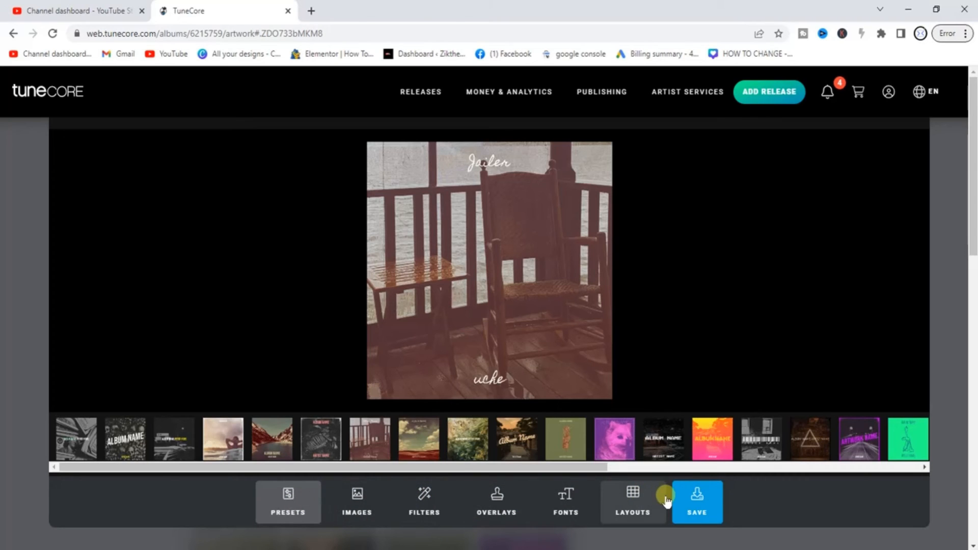
pyautogui.click(701, 510)
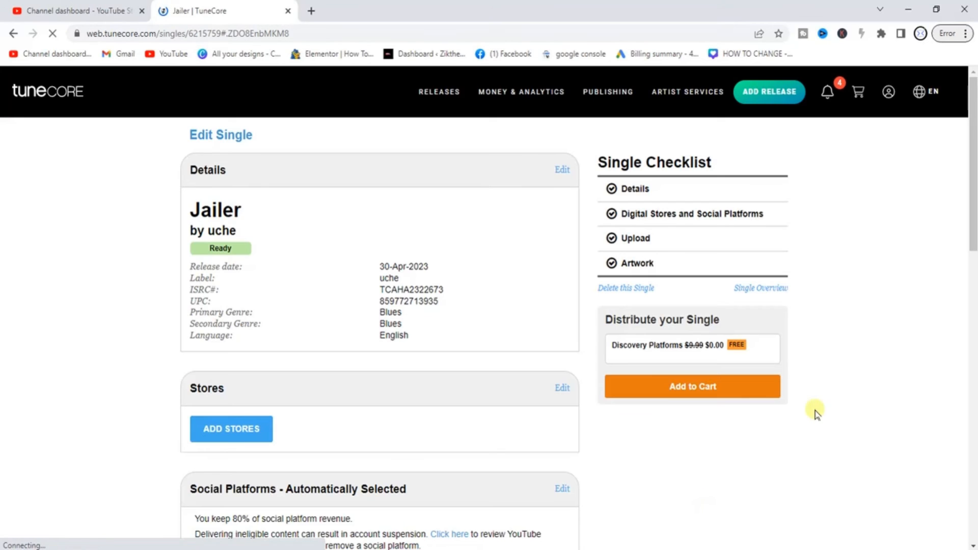
# Add the Jailer single to the cart and go to checkout
pyautogui.click(694, 388)
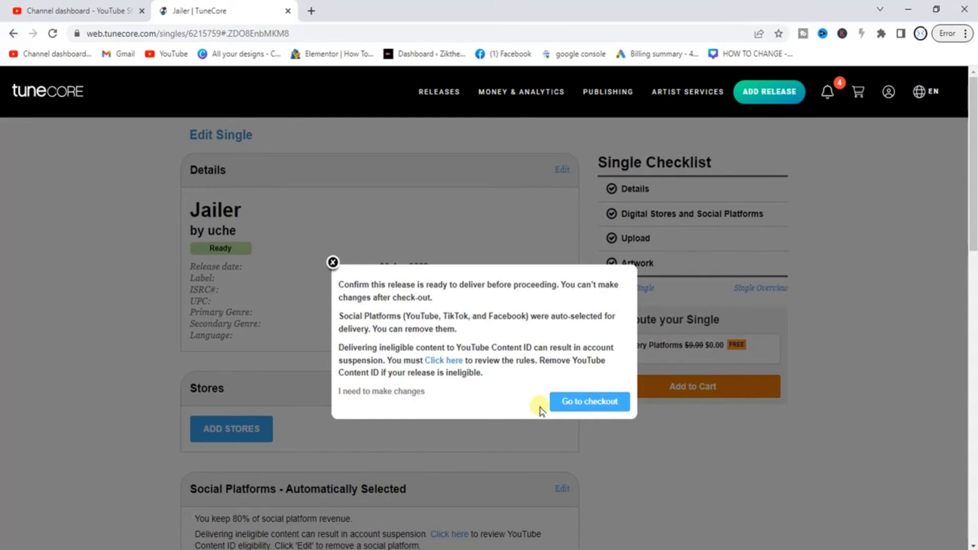
pyautogui.click(583, 406)
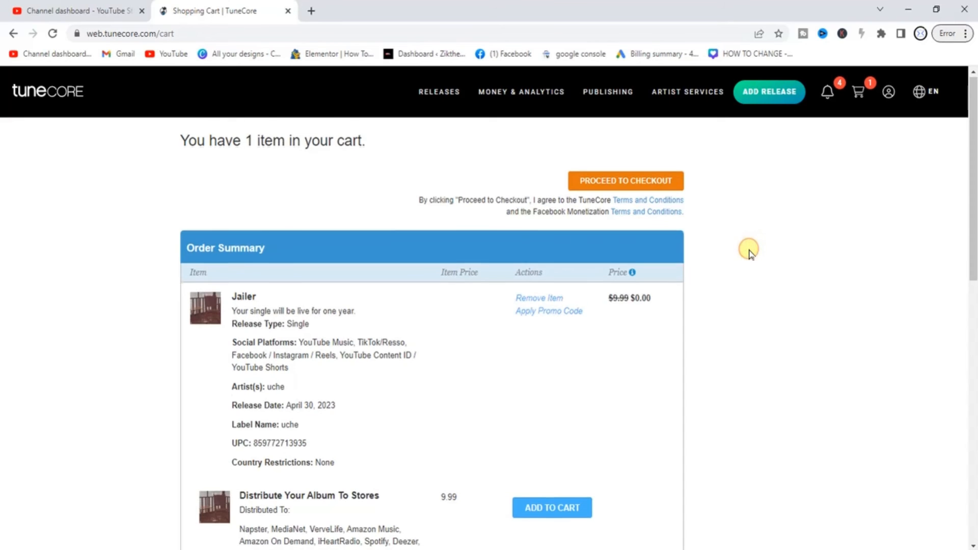
# Review the $0.00 Jailer order summary and proceed to checkout
pyautogui.scroll(-5, 749, 251)
pyautogui.scroll(-7, 749, 251)
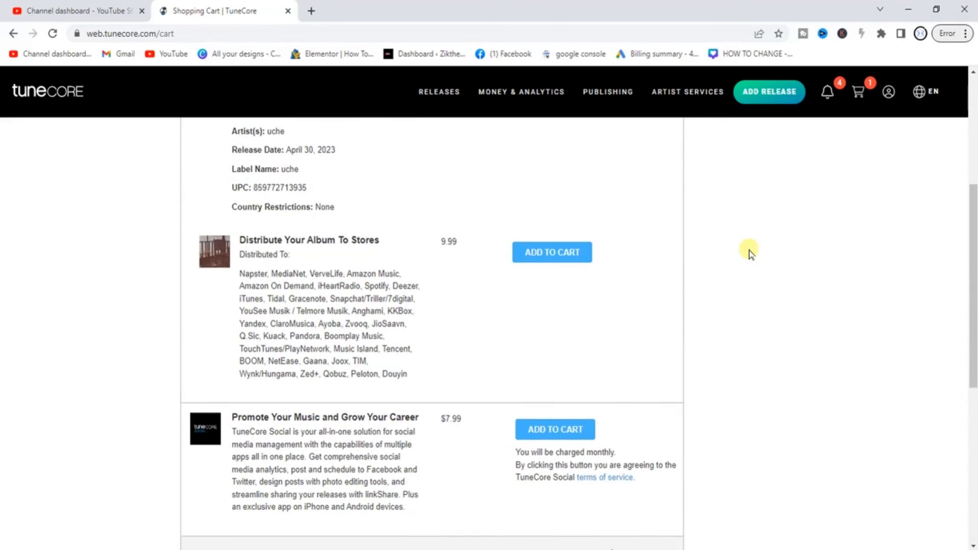
pyautogui.scroll(5, 749, 250)
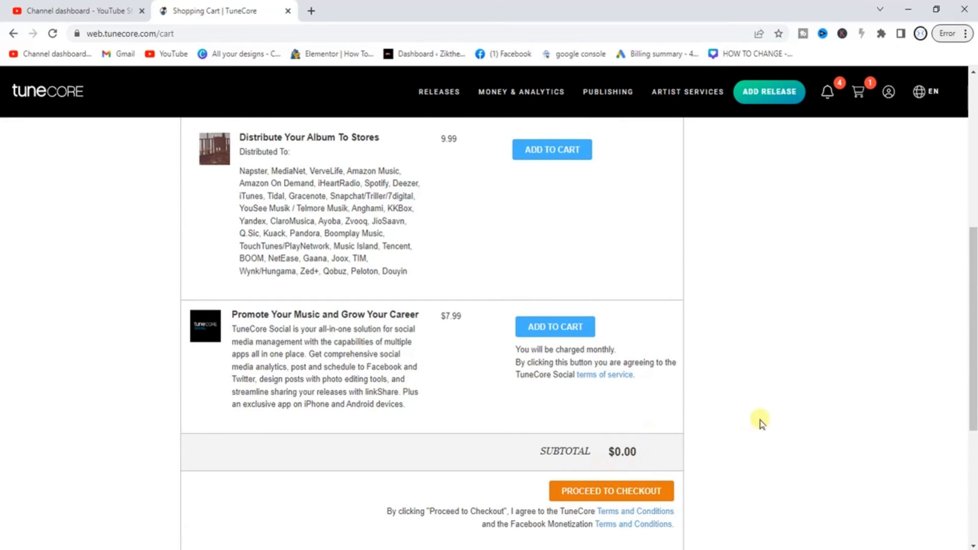
pyautogui.scroll(1, 793, 404)
pyautogui.scroll(7, 792, 404)
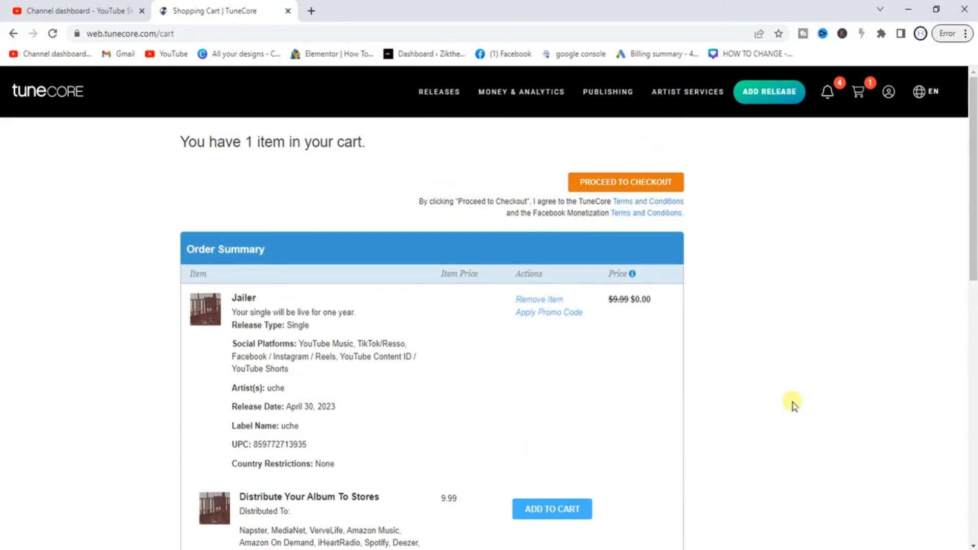
pyautogui.click(614, 185)
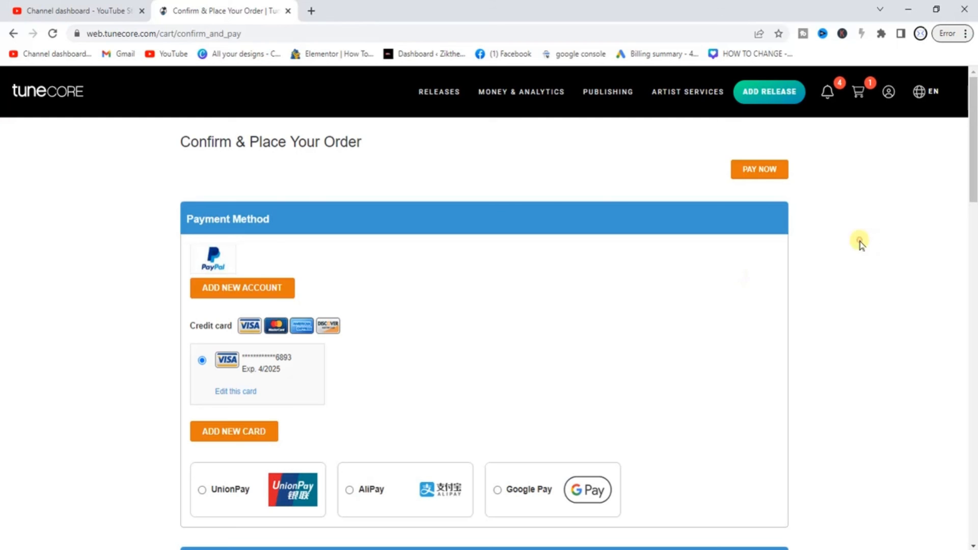
# Pay for the $0.00 order with the saved card to submit the release
pyautogui.scroll(-10, 860, 245)
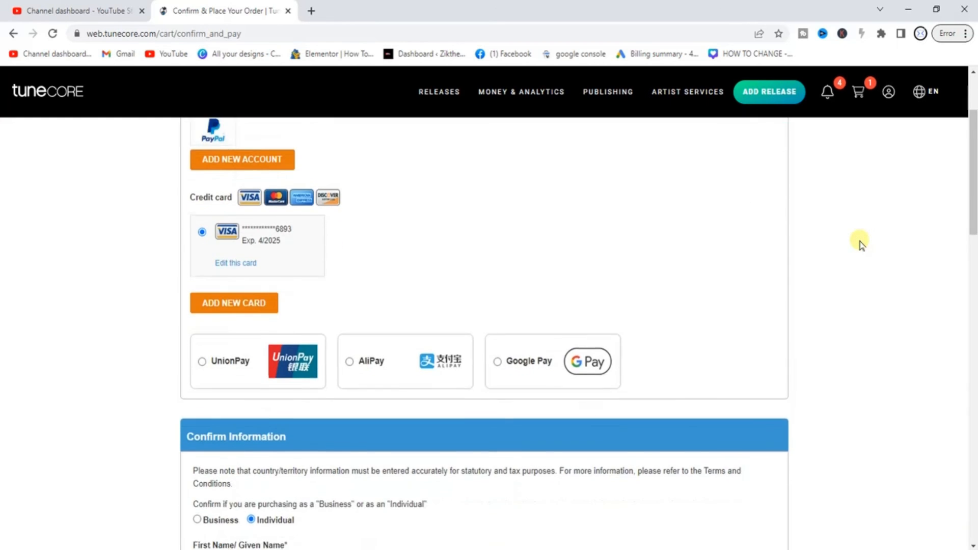
pyautogui.scroll(-7, 860, 244)
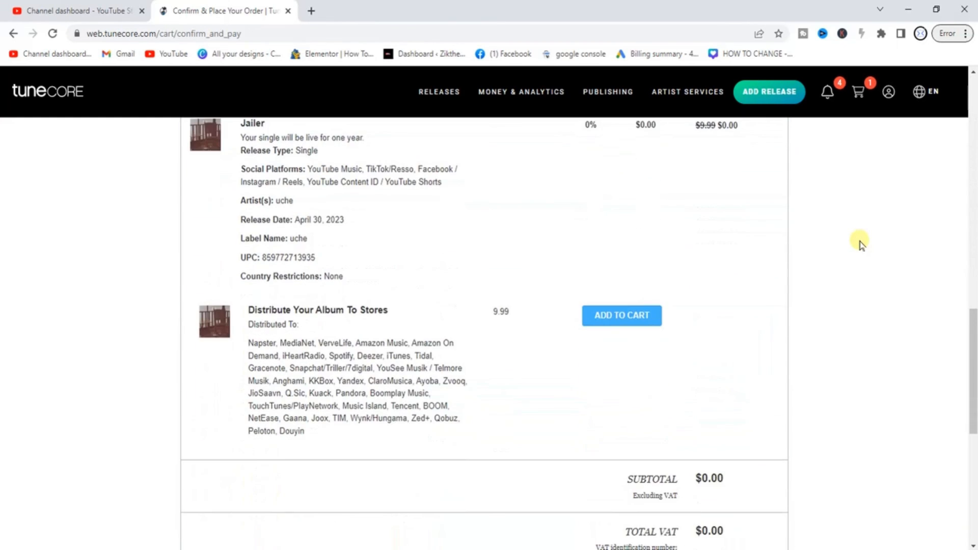
pyautogui.scroll(-8, 861, 244)
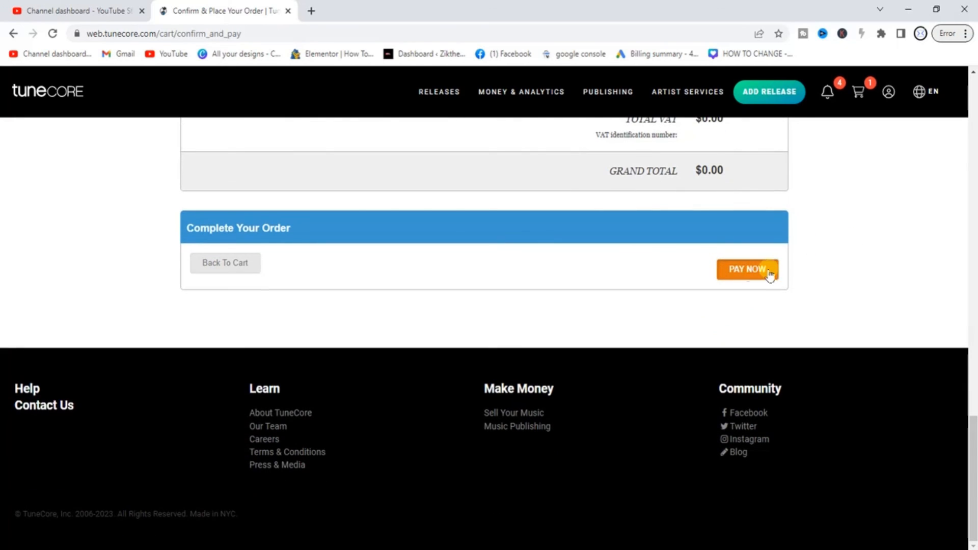
pyautogui.click(749, 274)
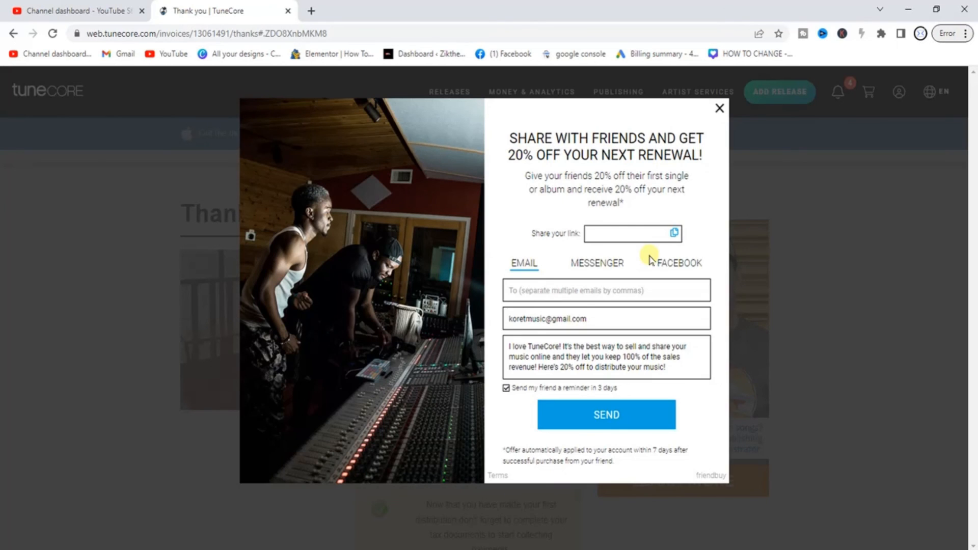
# Close the referral offer and acknowledge the TuneCore Accelerator opt-in notice
pyautogui.click(720, 108)
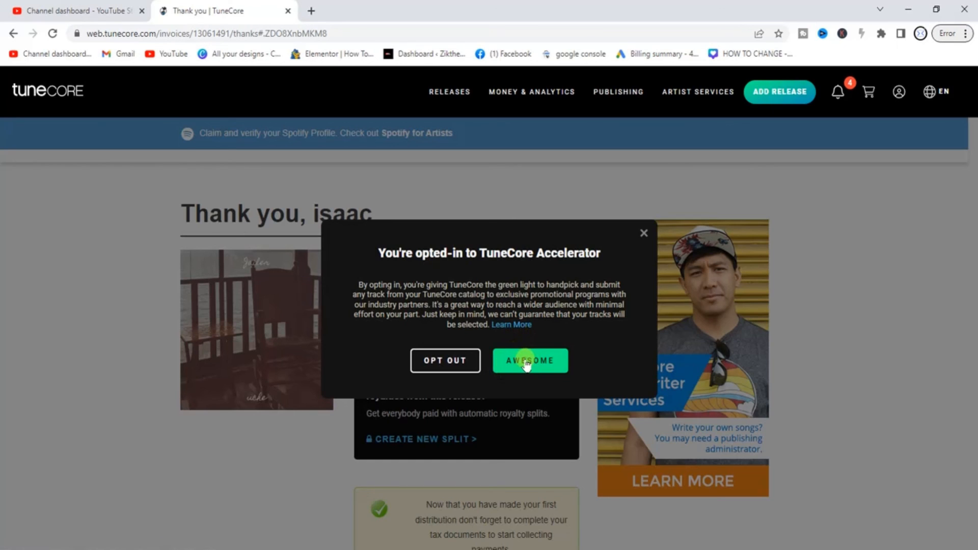
pyautogui.click(532, 363)
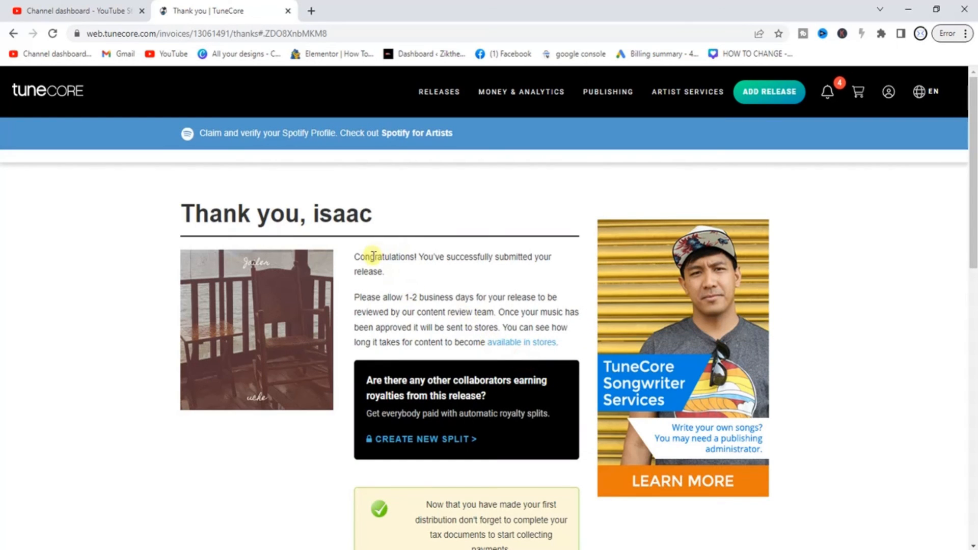